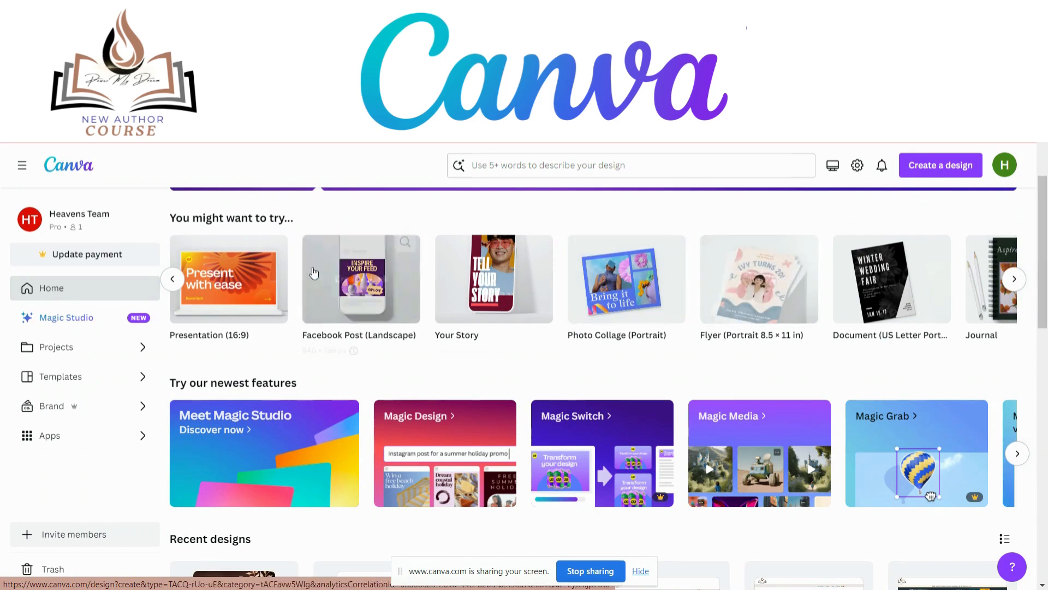
Step: Browse the suggested design types and the newest Magic features on the home page
scroll(304, 272, up, 1)
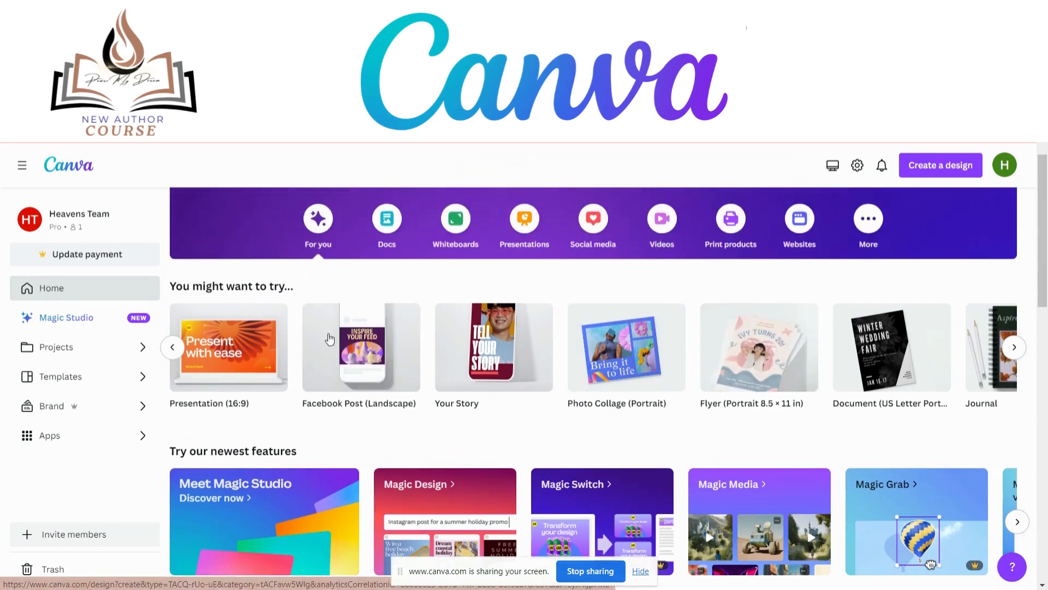
click(1012, 350)
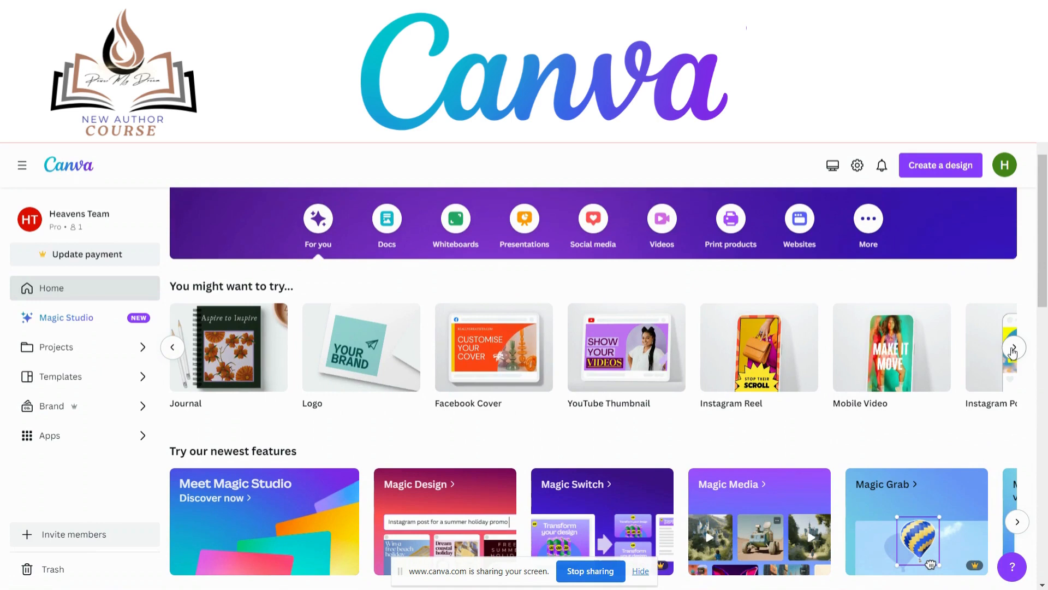
click(1013, 351)
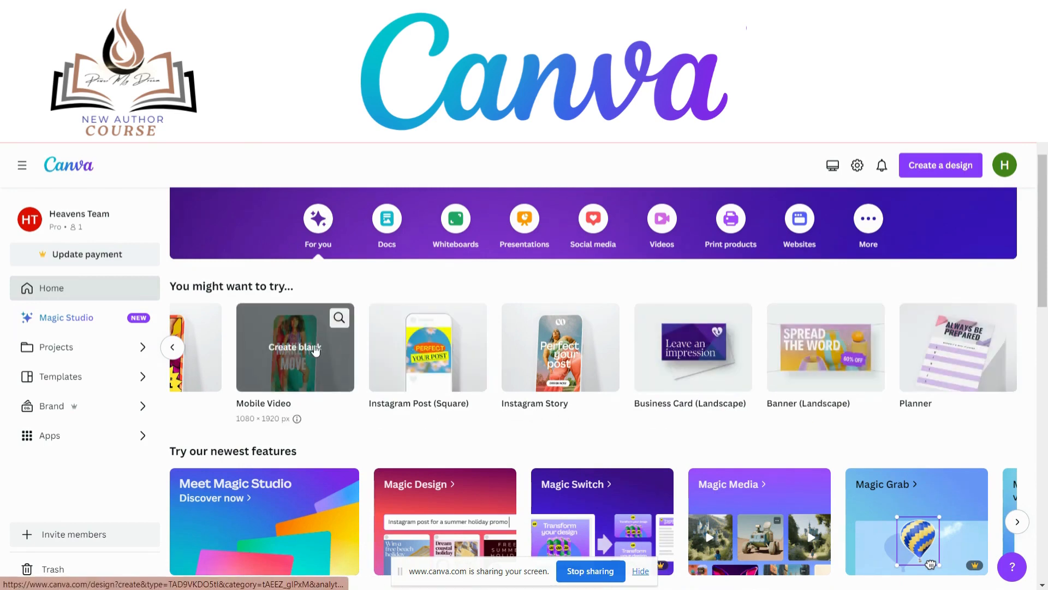
click(173, 347)
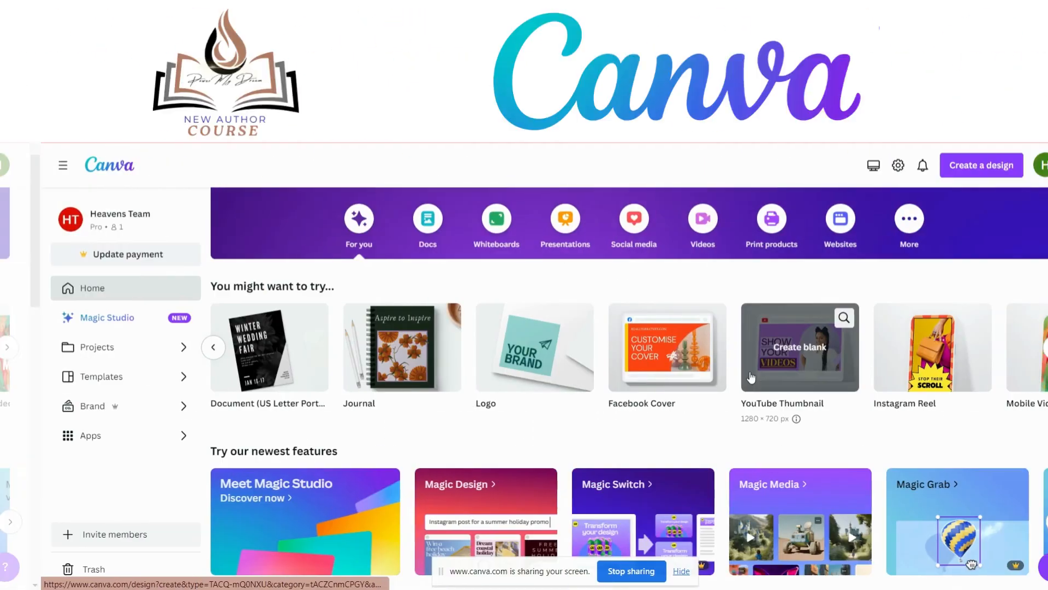
scroll(751, 377, down, 3)
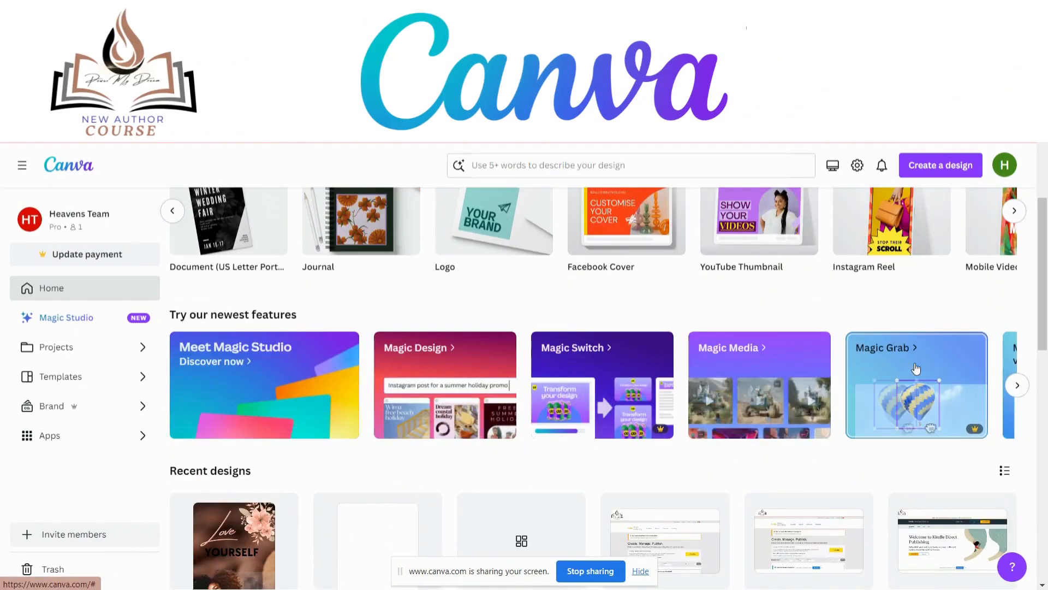
click(1018, 386)
click(1017, 386)
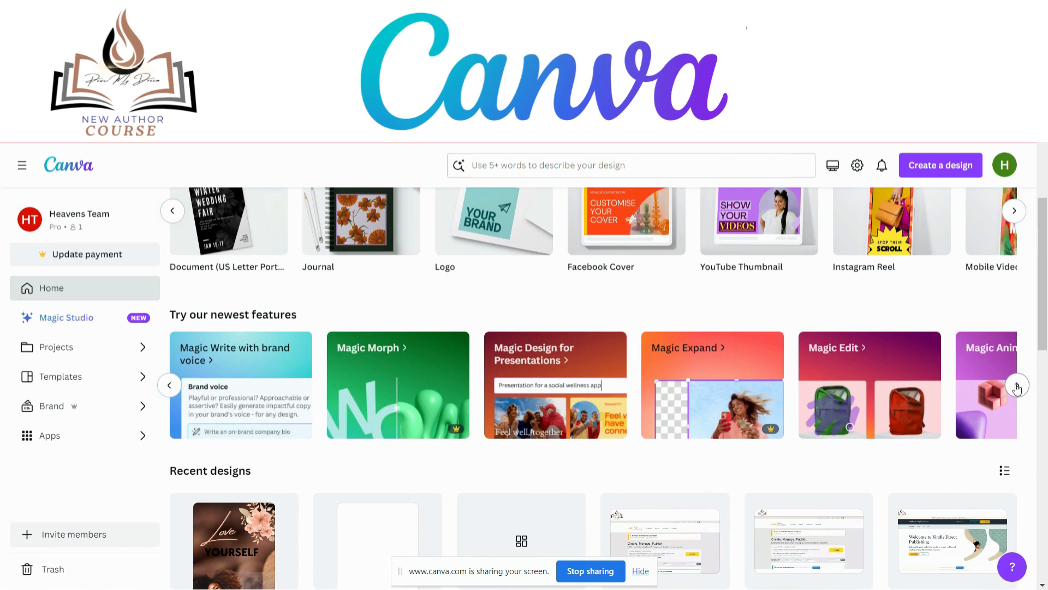
click(1017, 386)
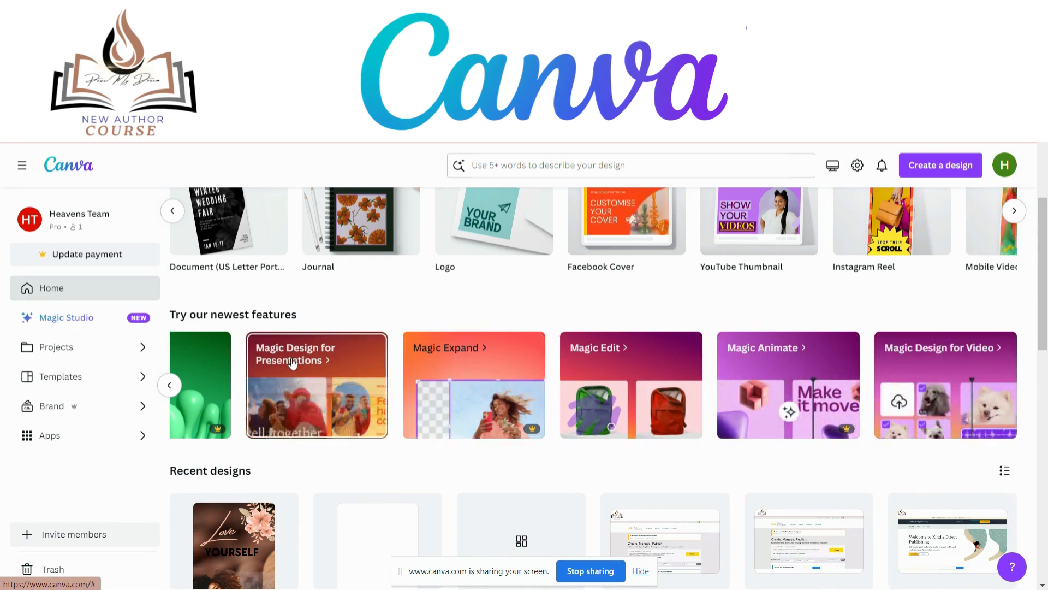
click(170, 386)
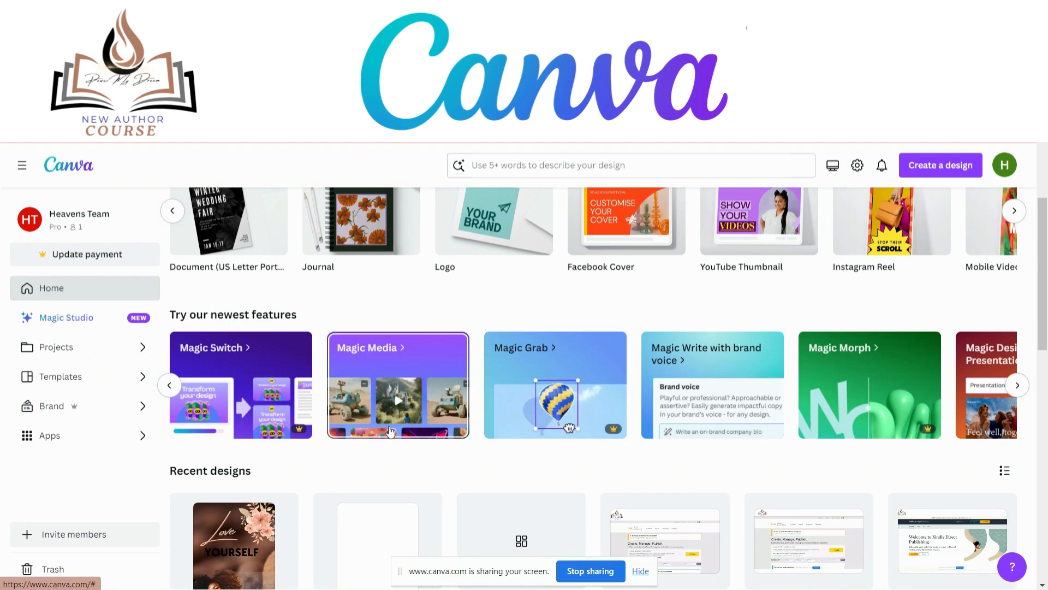
Step: Look through the recent designs on the home page
scroll(391, 432, down, 3)
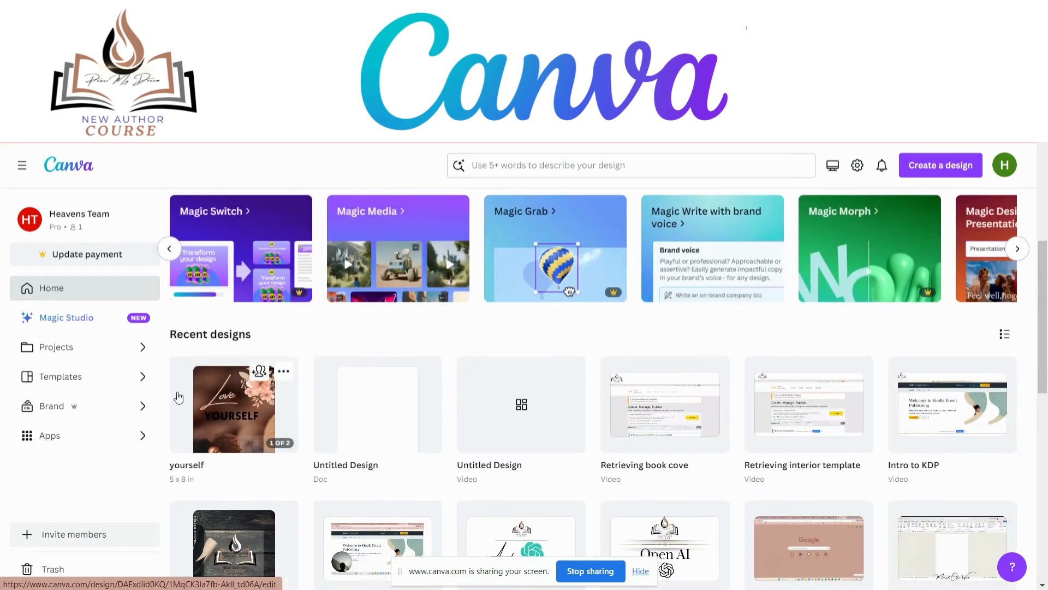
scroll(259, 449, down, 1)
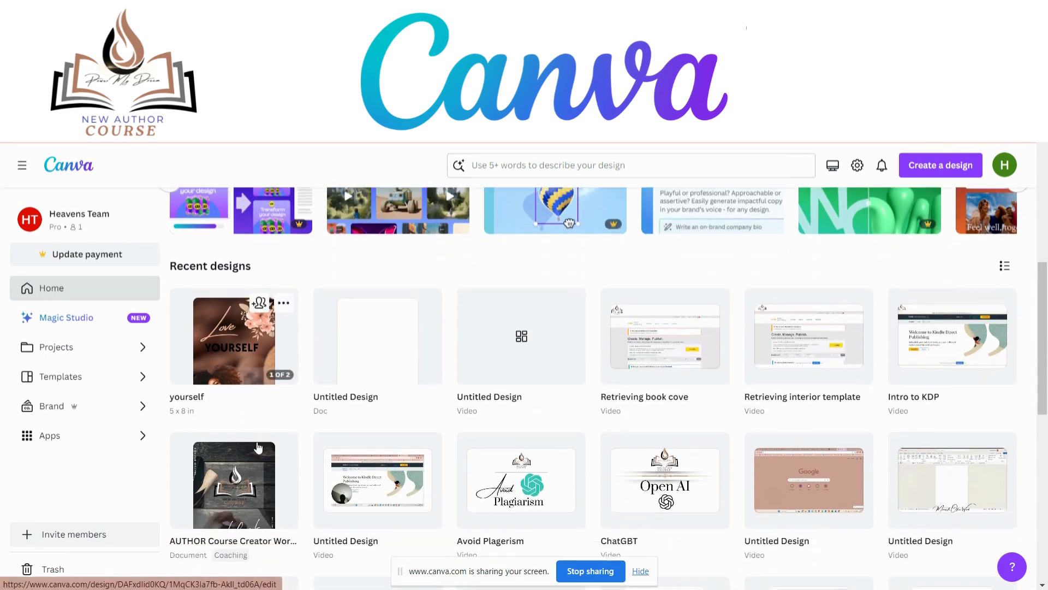
scroll(260, 448, down, 1)
scroll(259, 449, down, 2)
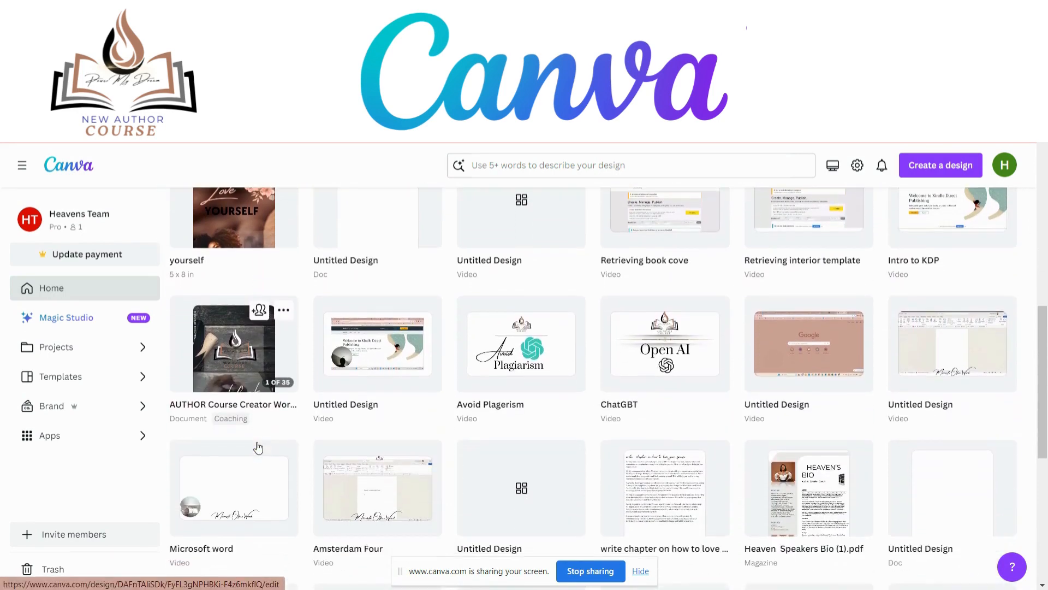
scroll(259, 448, down, 4)
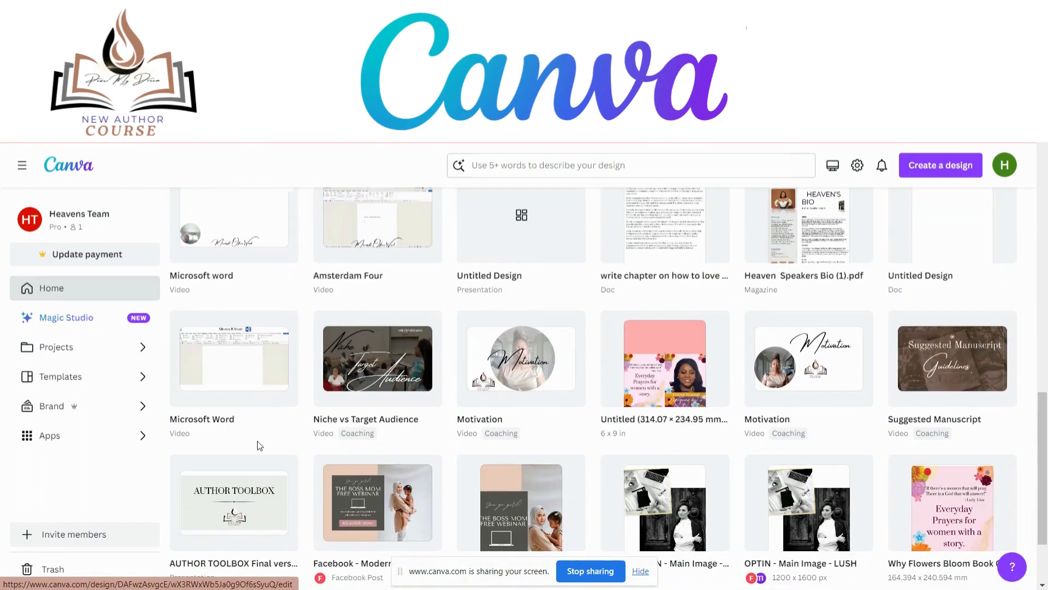
scroll(259, 447, down, 7)
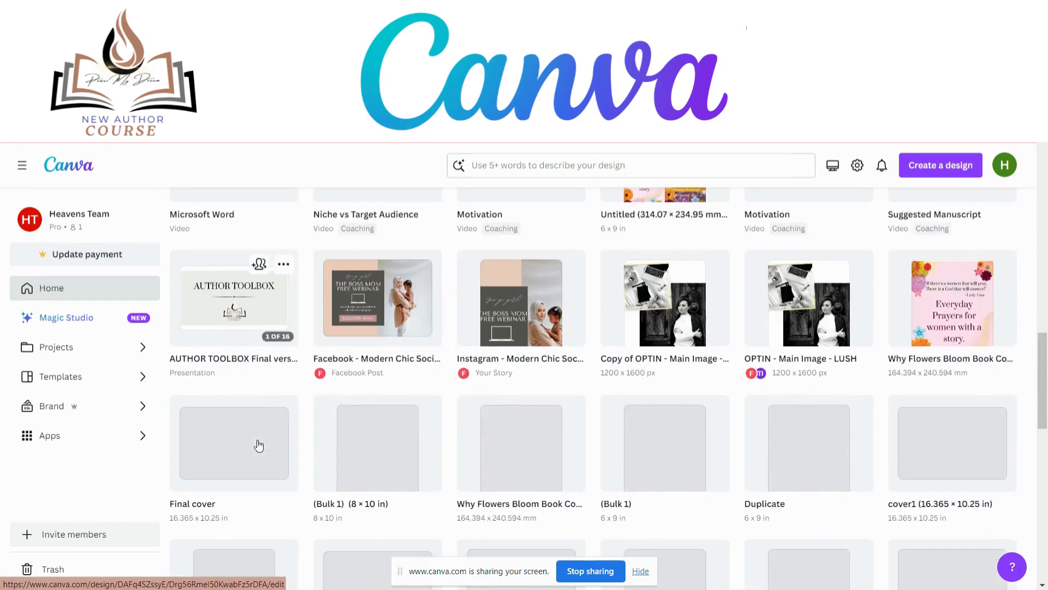
scroll(259, 446, up, 3)
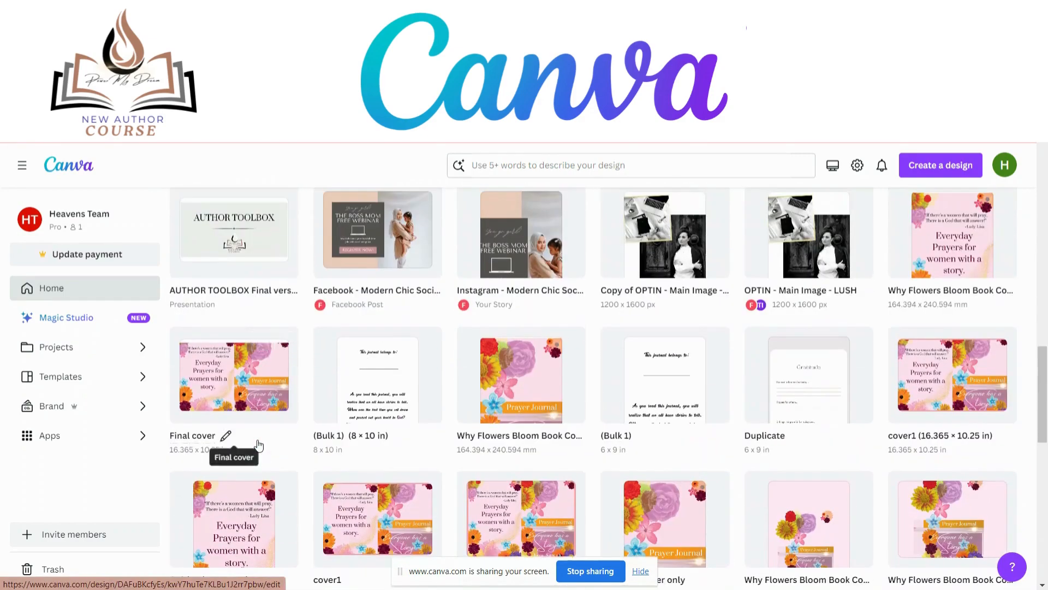
scroll(259, 446, up, 10)
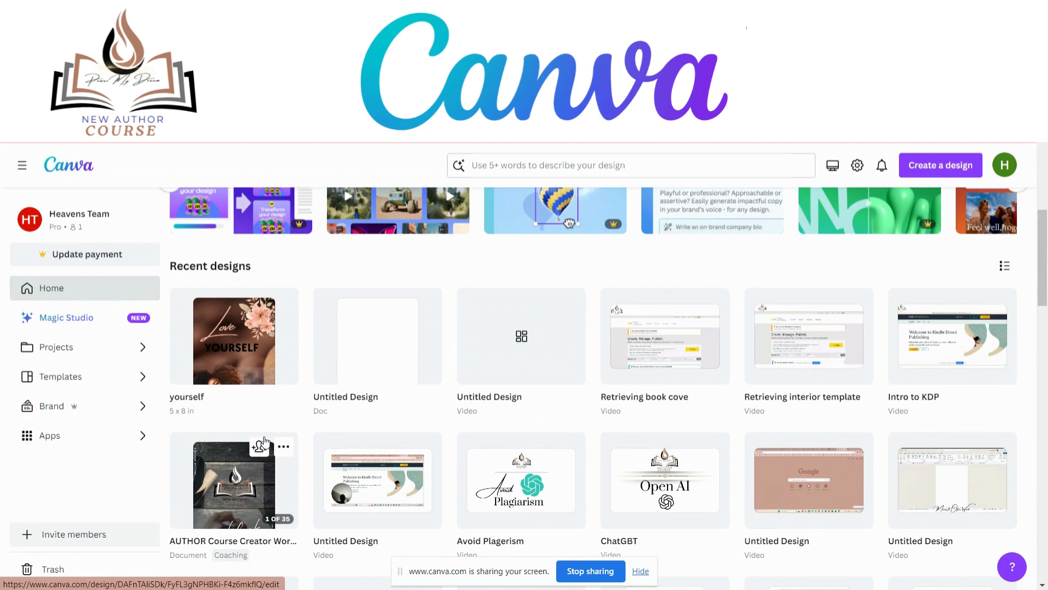
scroll(264, 440, up, 2)
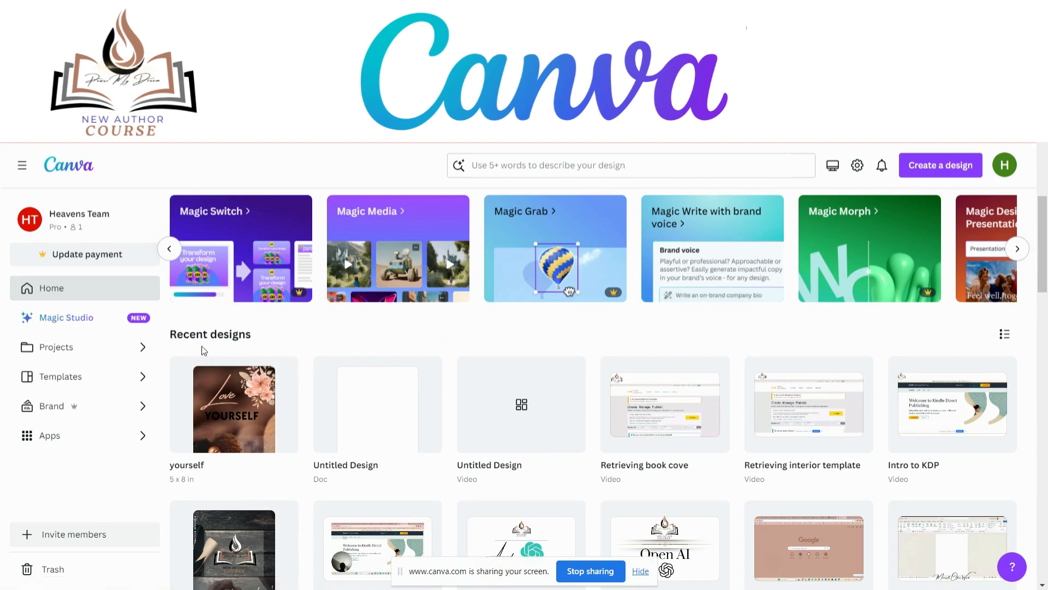
Step: Open Projects and examine its folders, its images and the options for adding new items
click(56, 349)
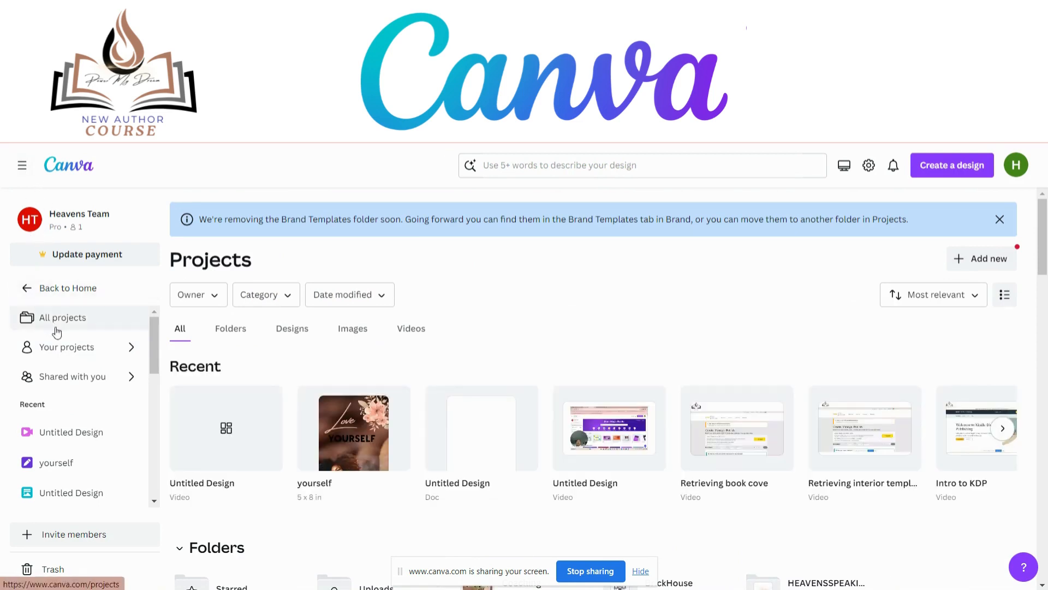
click(238, 334)
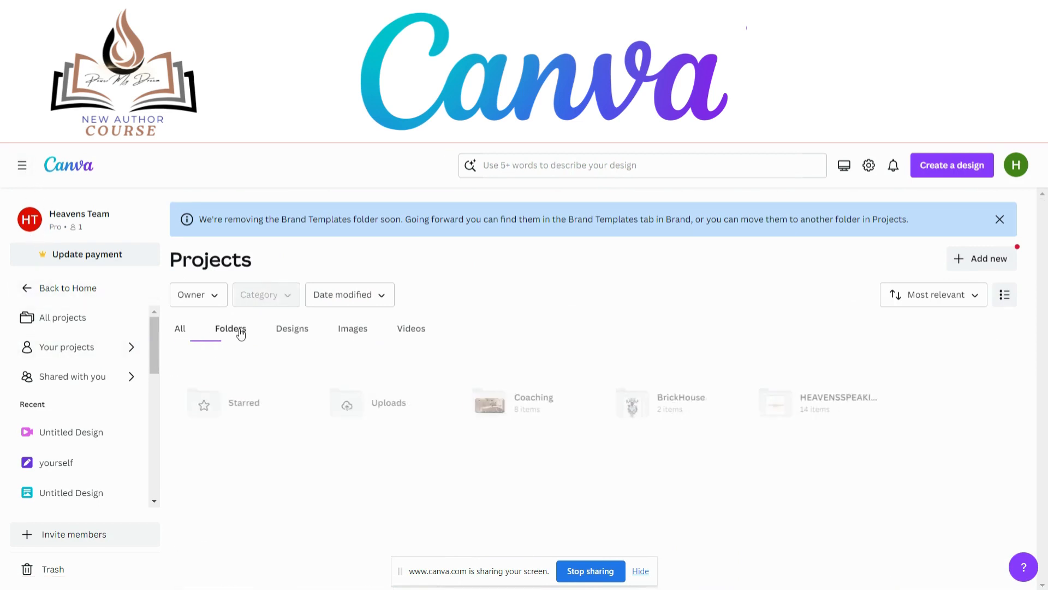
click(348, 330)
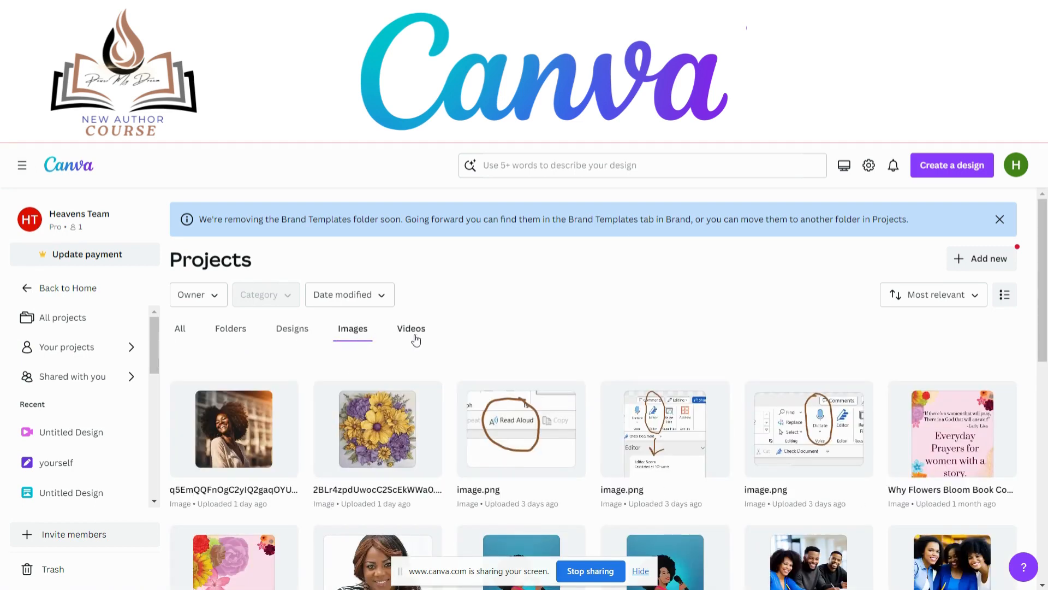
click(981, 260)
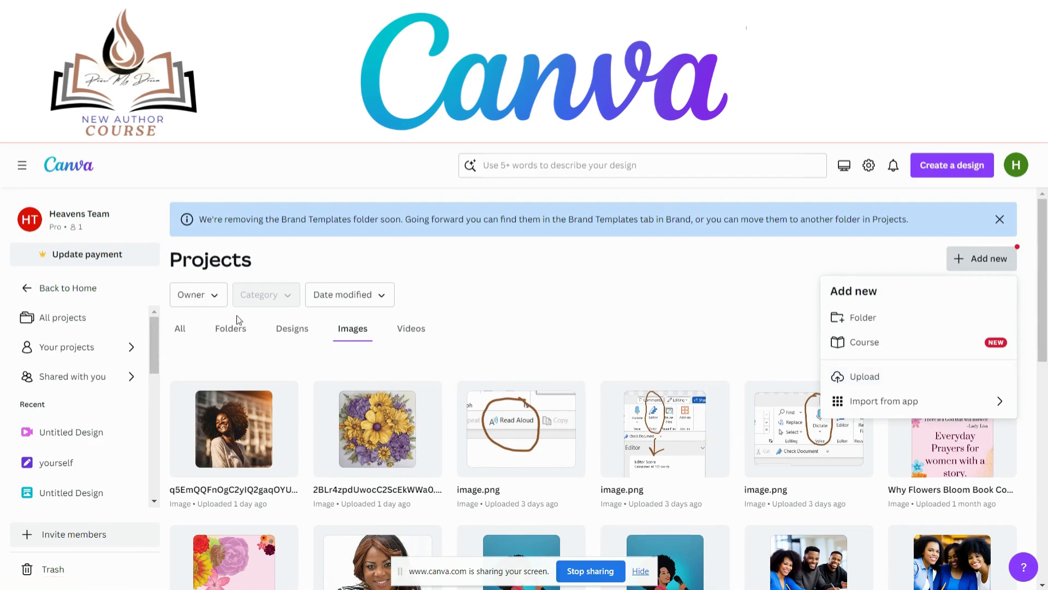
scroll(550, 478, down, 3)
scroll(550, 479, up, 3)
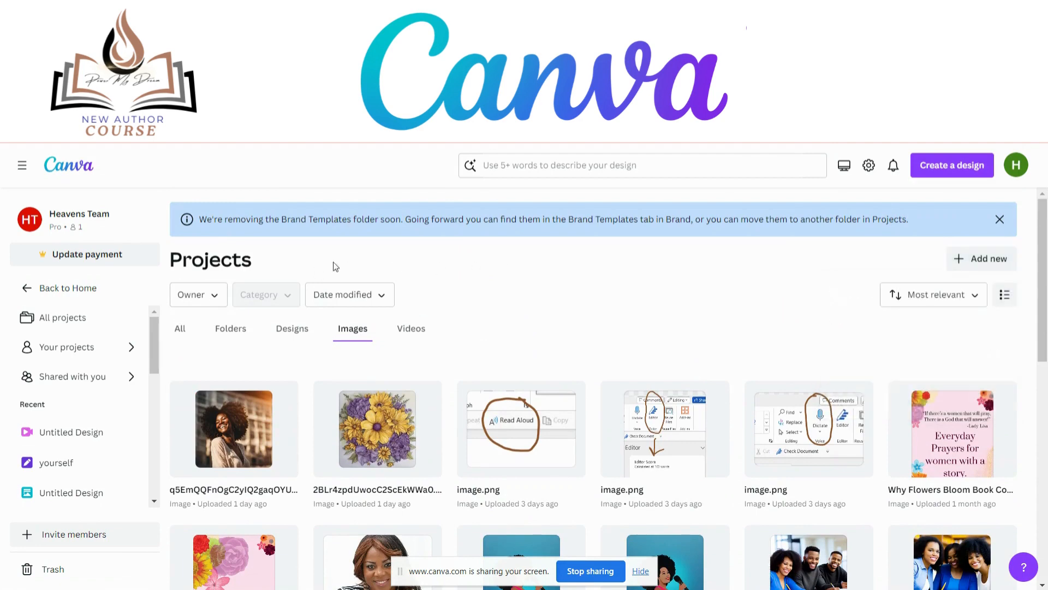
click(500, 257)
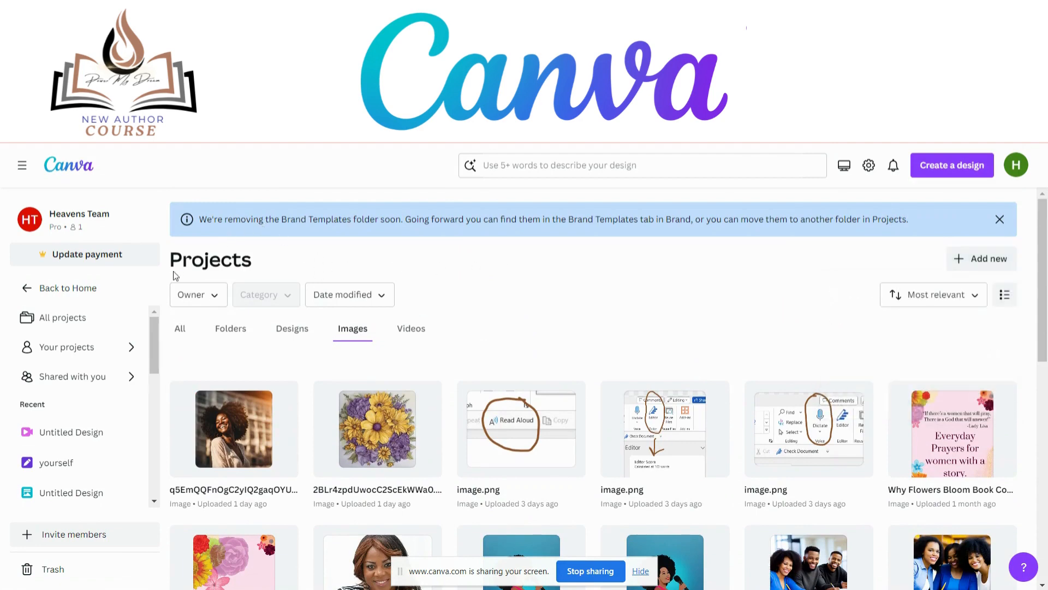
Step: Browse the recommended categories in the template library and open the landscape business card templates
click(36, 290)
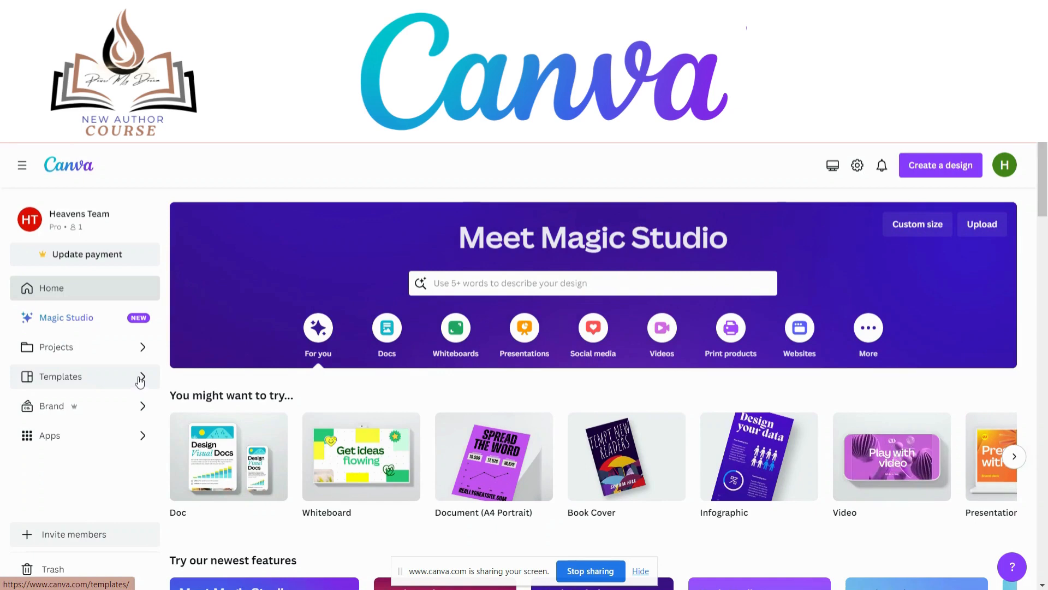
click(140, 379)
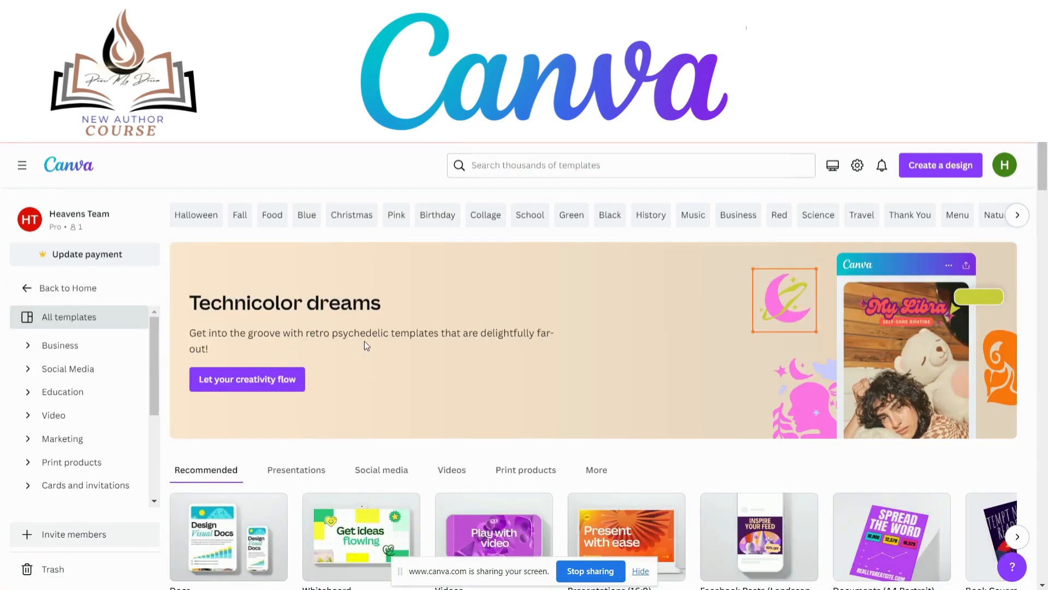
scroll(363, 343, down, 3)
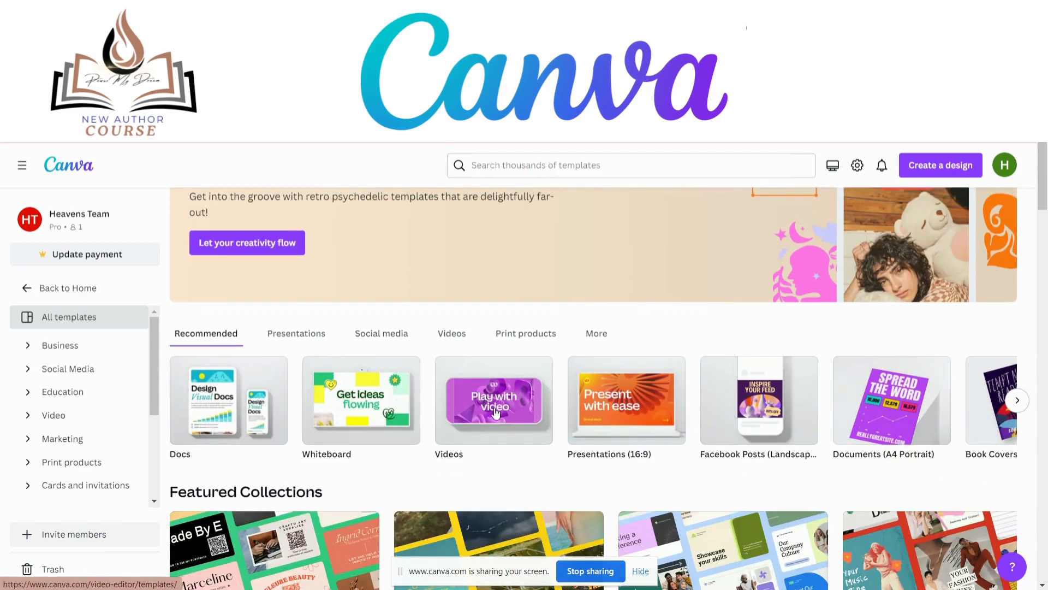
scroll(494, 407, down, 4)
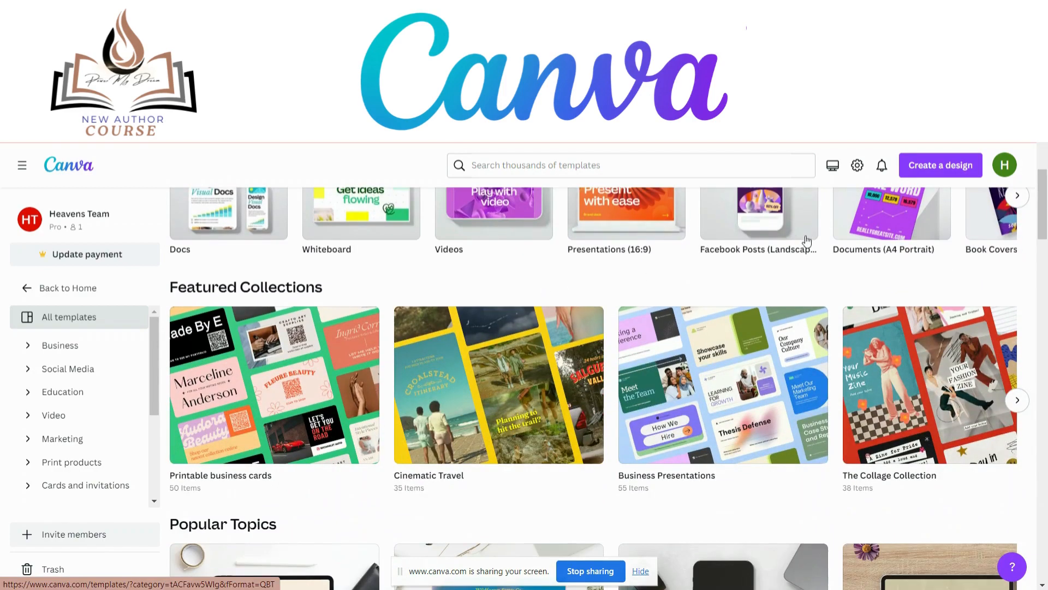
scroll(787, 251, down, 1)
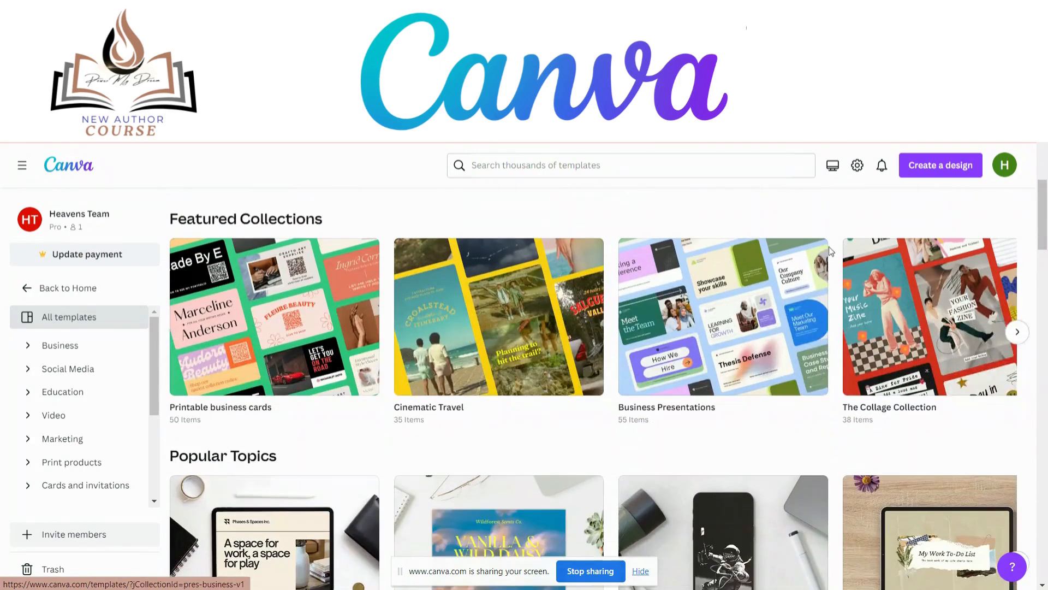
scroll(829, 247, up, 3)
click(1017, 265)
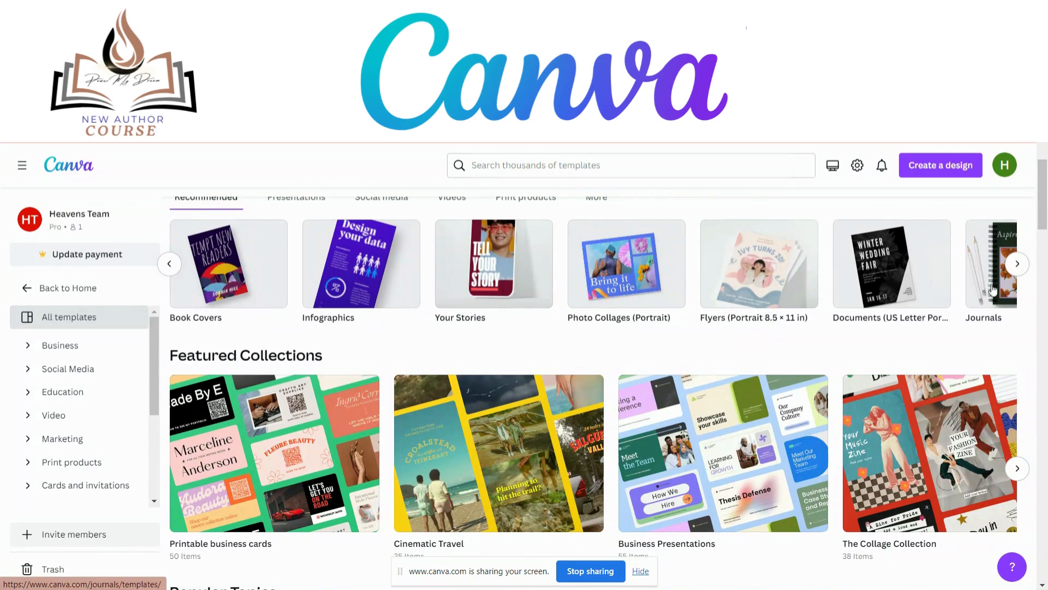
click(1025, 273)
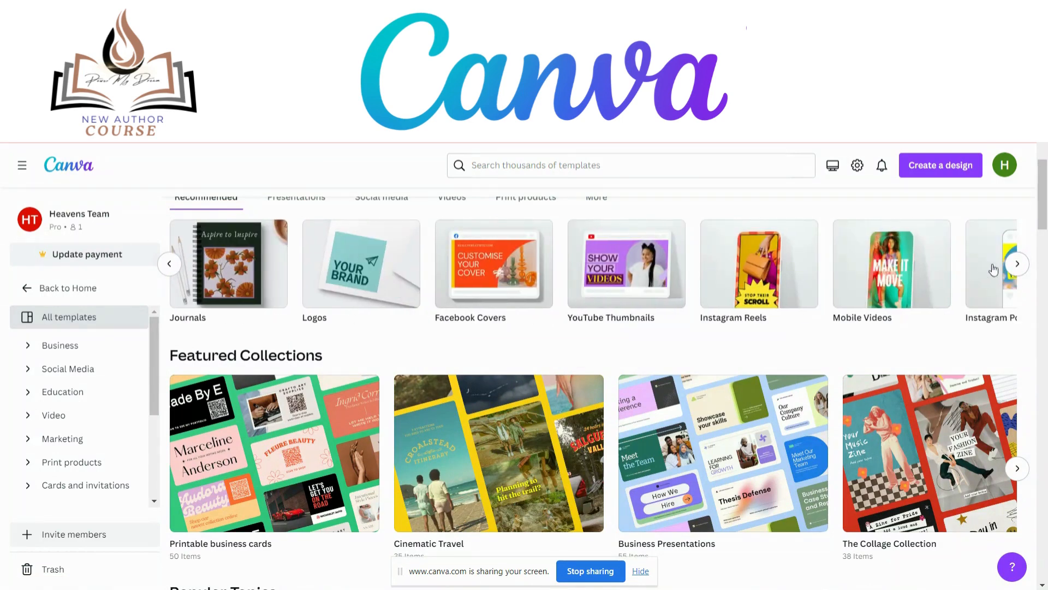
click(1016, 265)
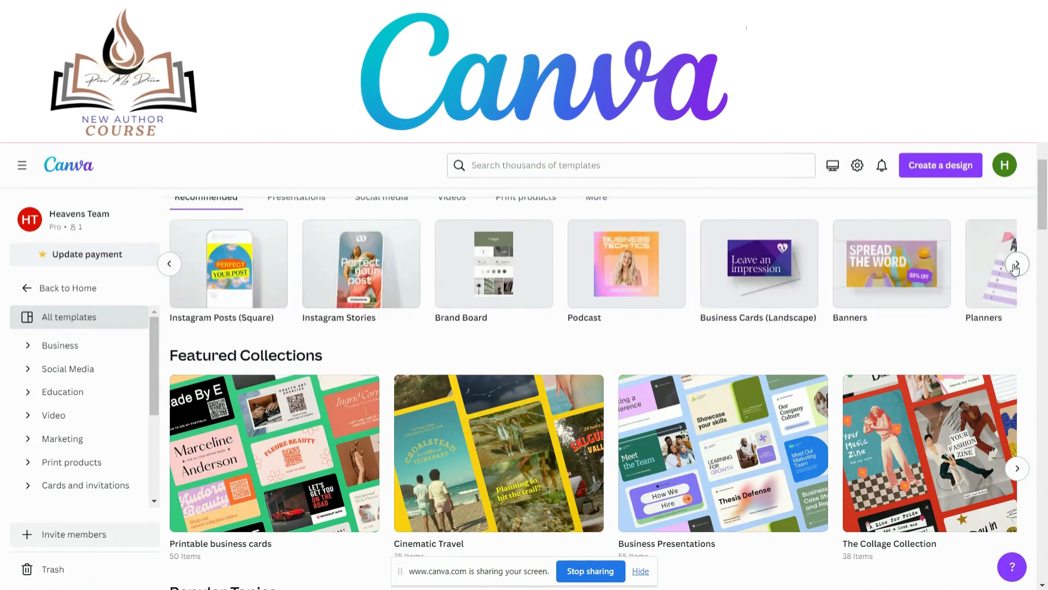
click(756, 279)
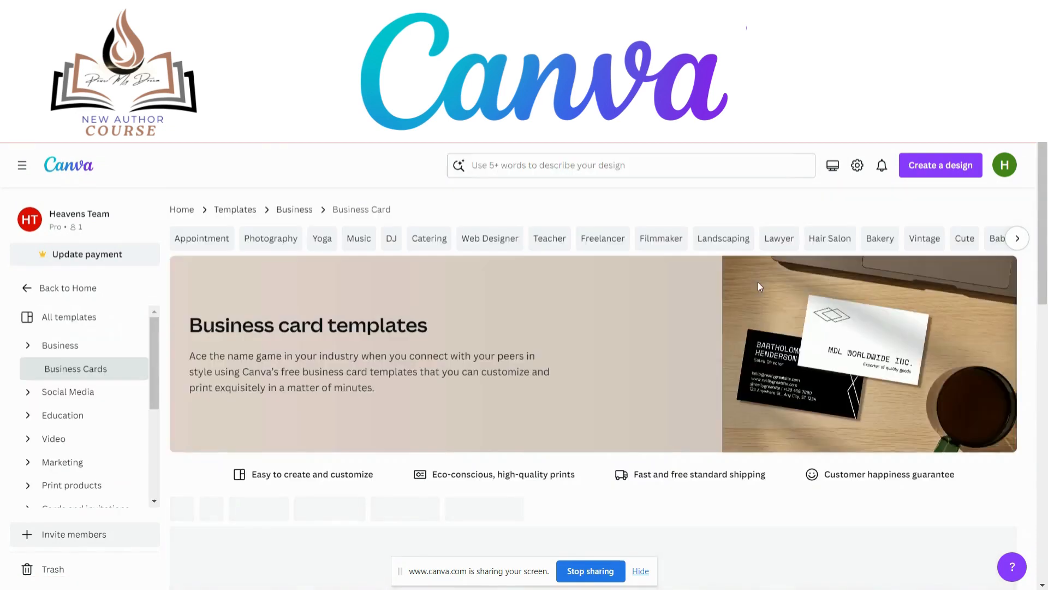
Step: Switch the format filter of the business card templates from landscape to Business Card (Portrait) only
scroll(546, 315, down, 3)
scroll(476, 340, down, 4)
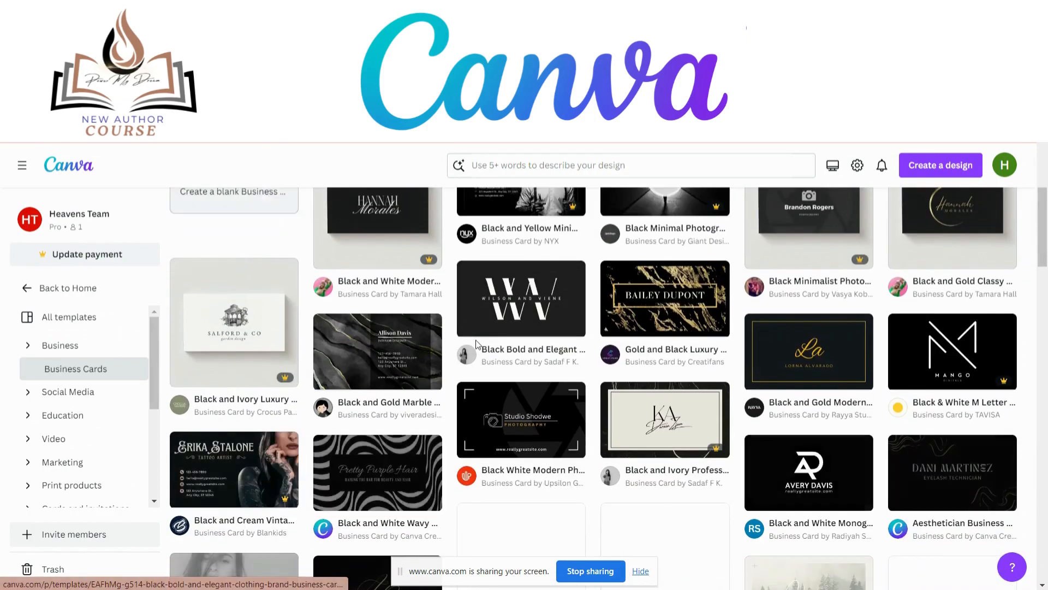
scroll(476, 345, up, 8)
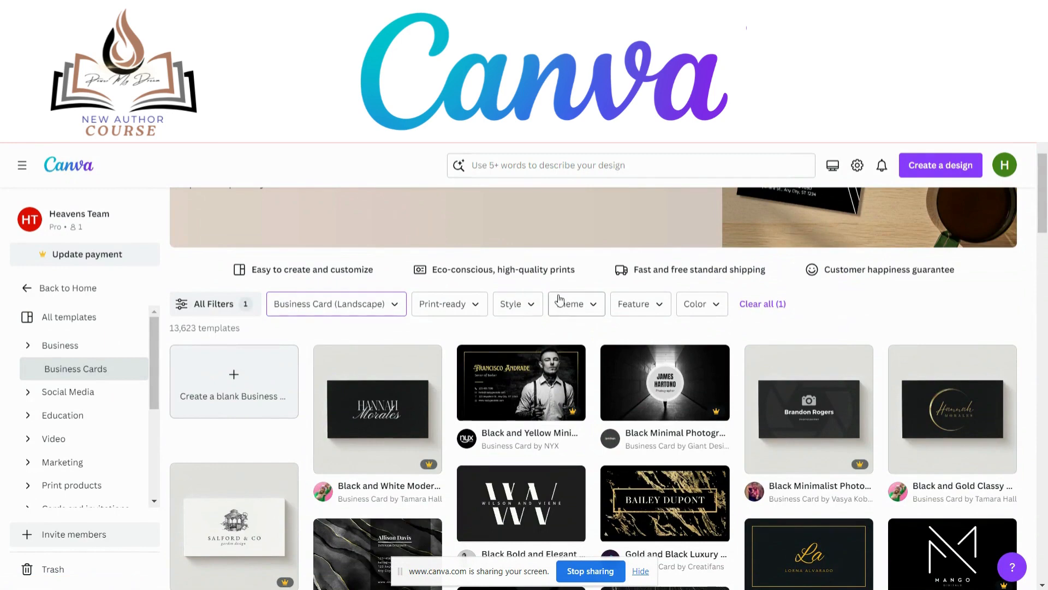
click(383, 309)
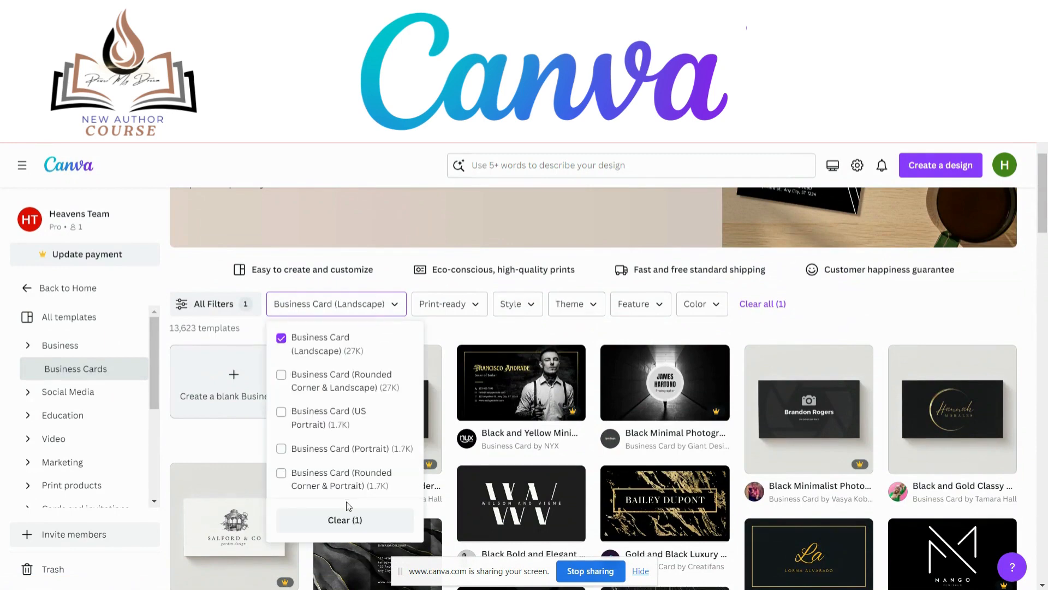
click(281, 449)
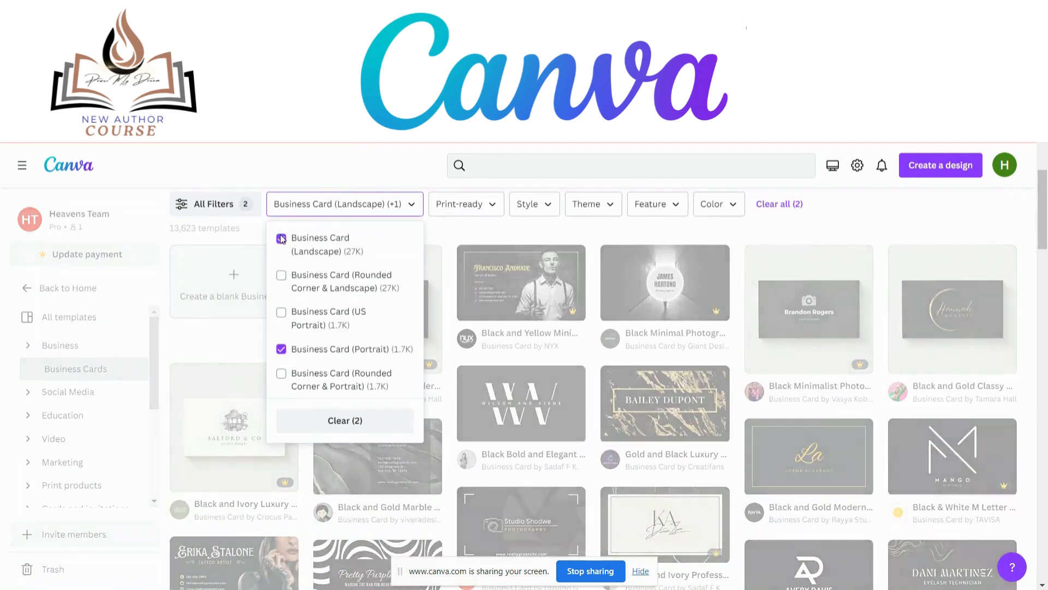
click(305, 206)
click(305, 206)
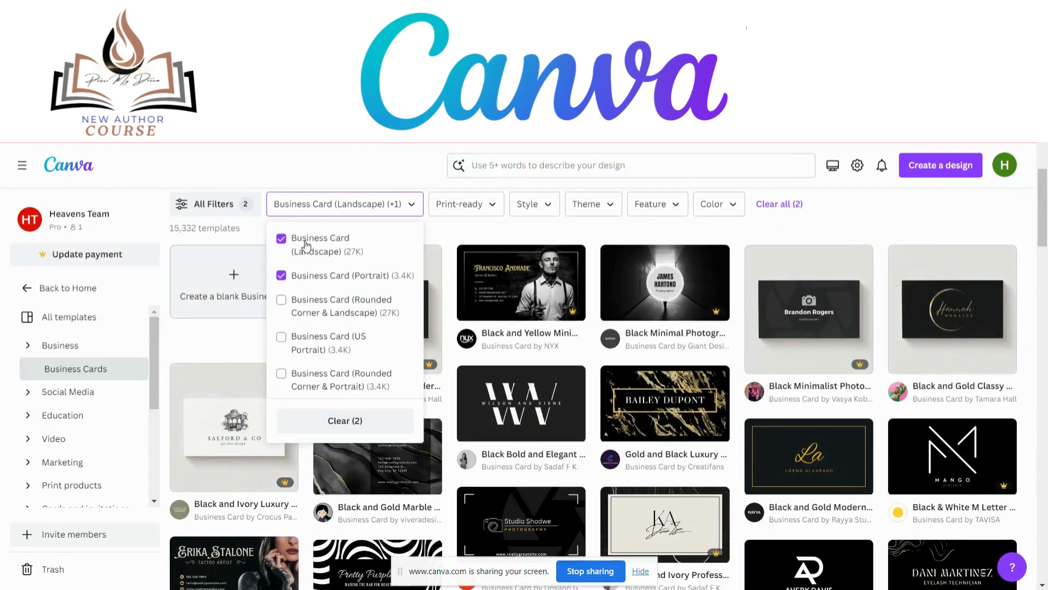
click(293, 256)
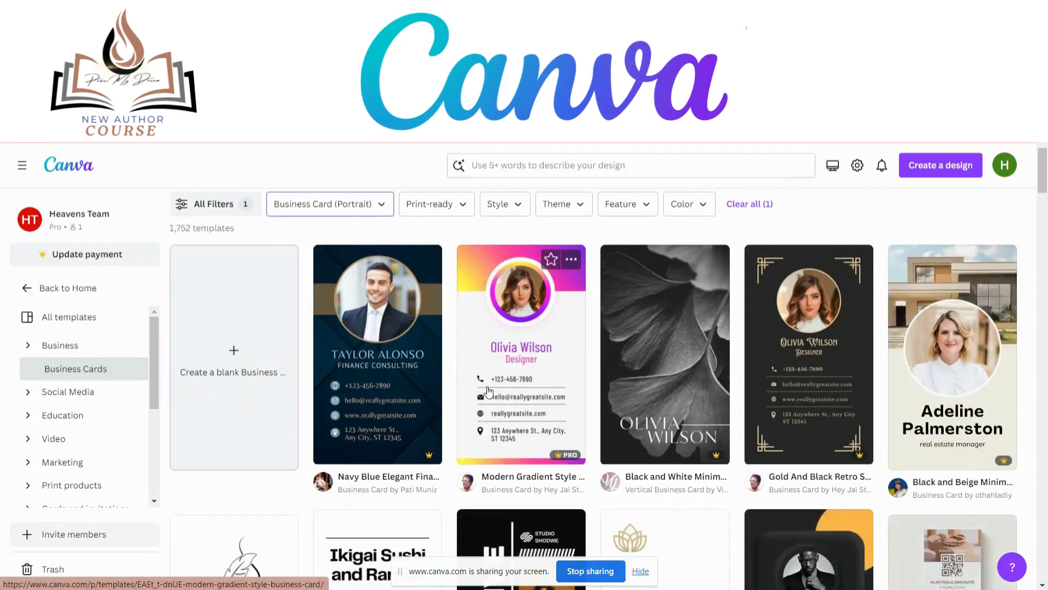
Step: Filter the portrait business card templates by the Food theme and look through the matching designs
scroll(710, 414, down, 3)
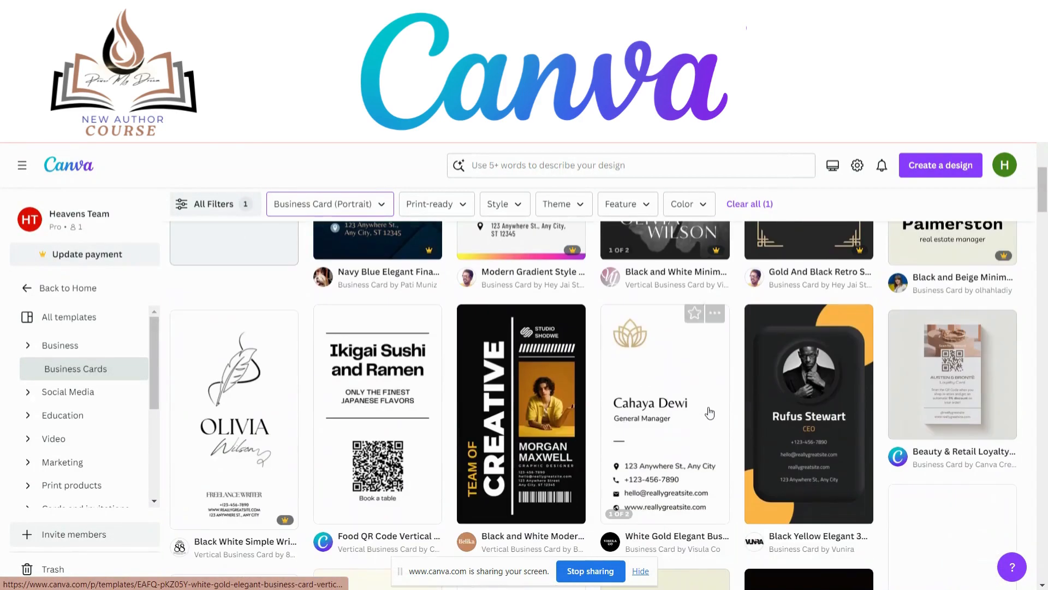
scroll(710, 414, up, 5)
scroll(643, 335, down, 1)
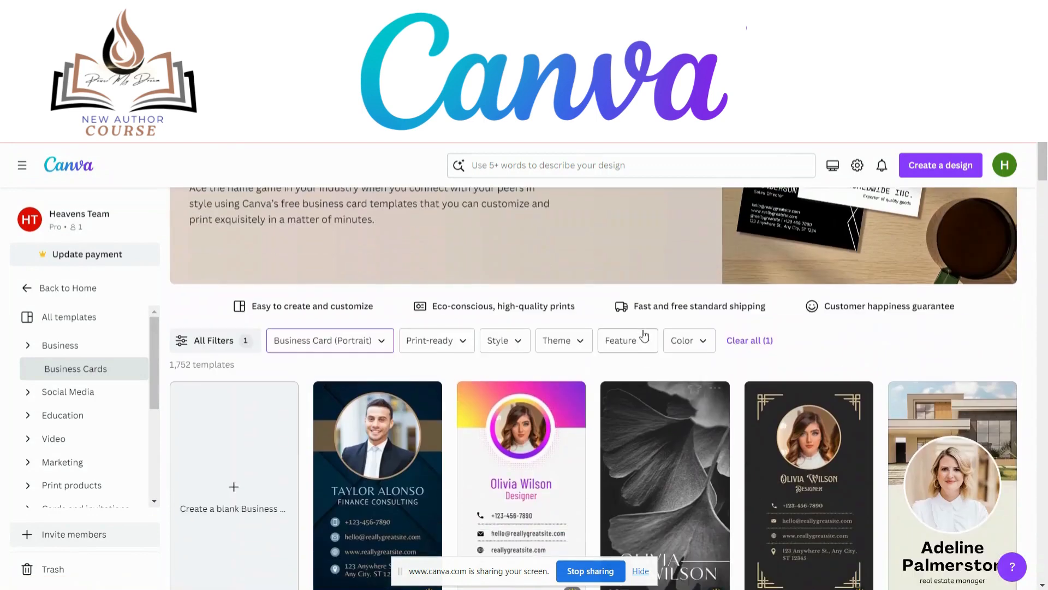
click(564, 342)
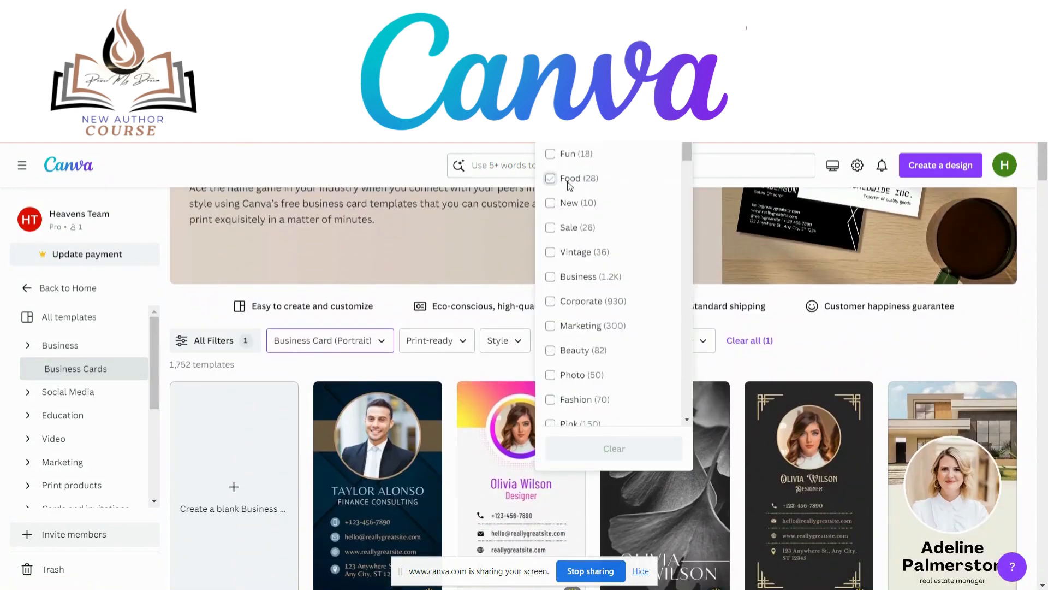
click(550, 179)
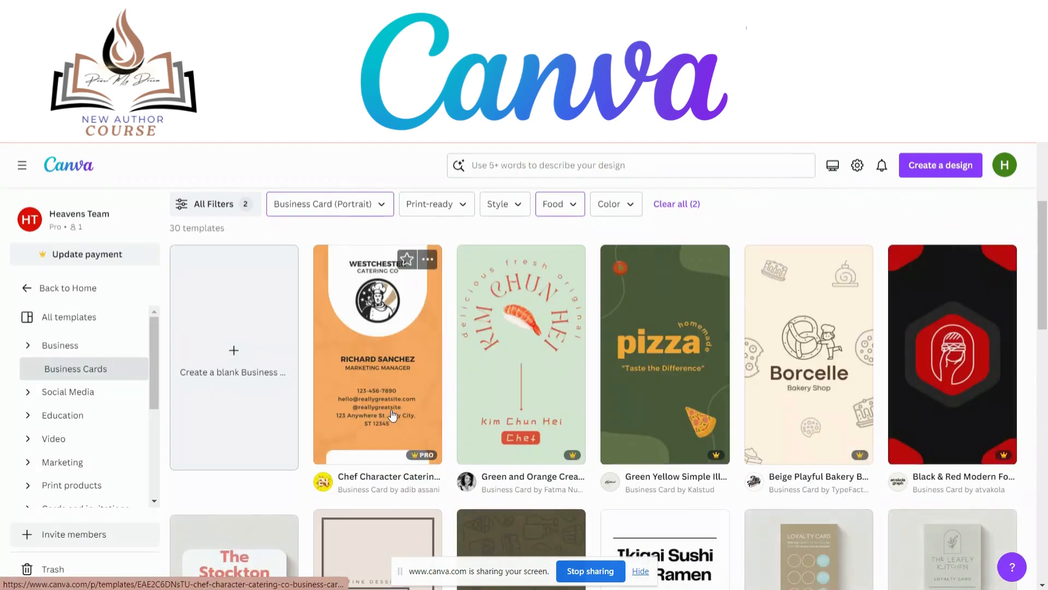
scroll(818, 489, down, 5)
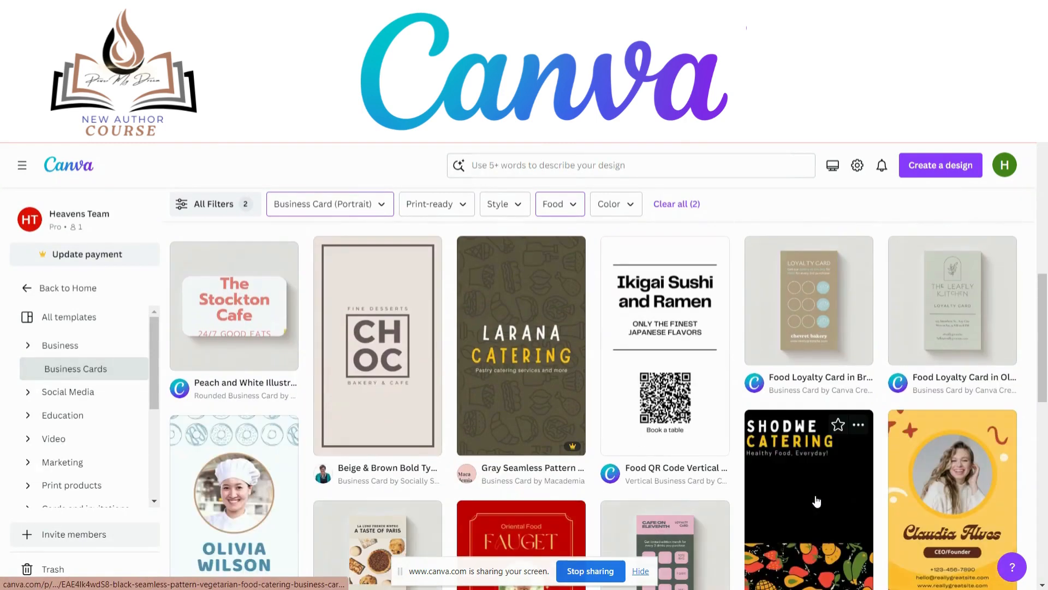
scroll(817, 501, up, 5)
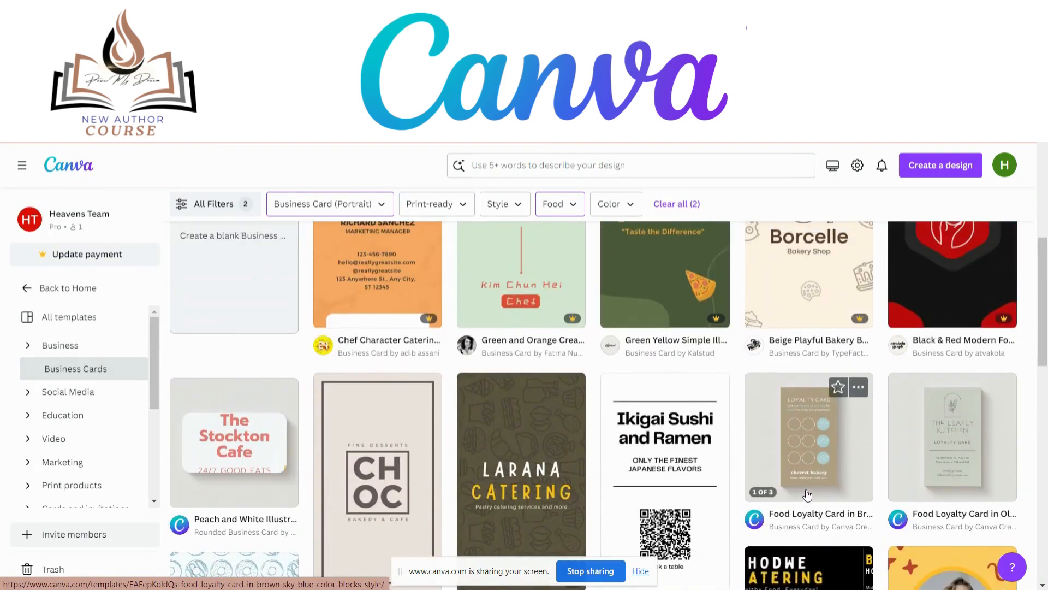
scroll(809, 495, up, 2)
scroll(791, 485, down, 2)
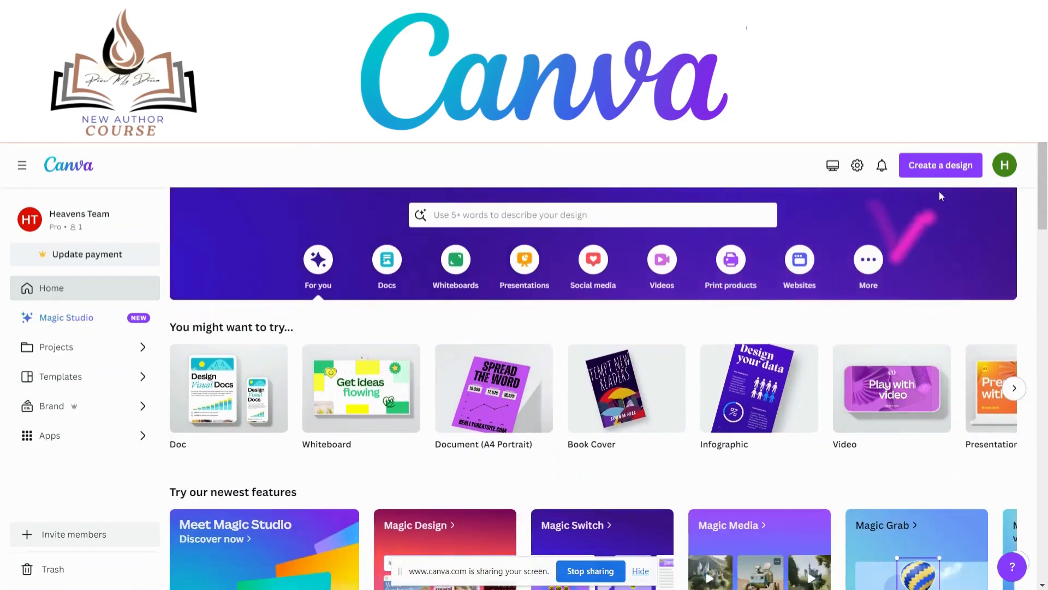
Step: Look at the account options on the home page and open the AI help assistant
click(1008, 169)
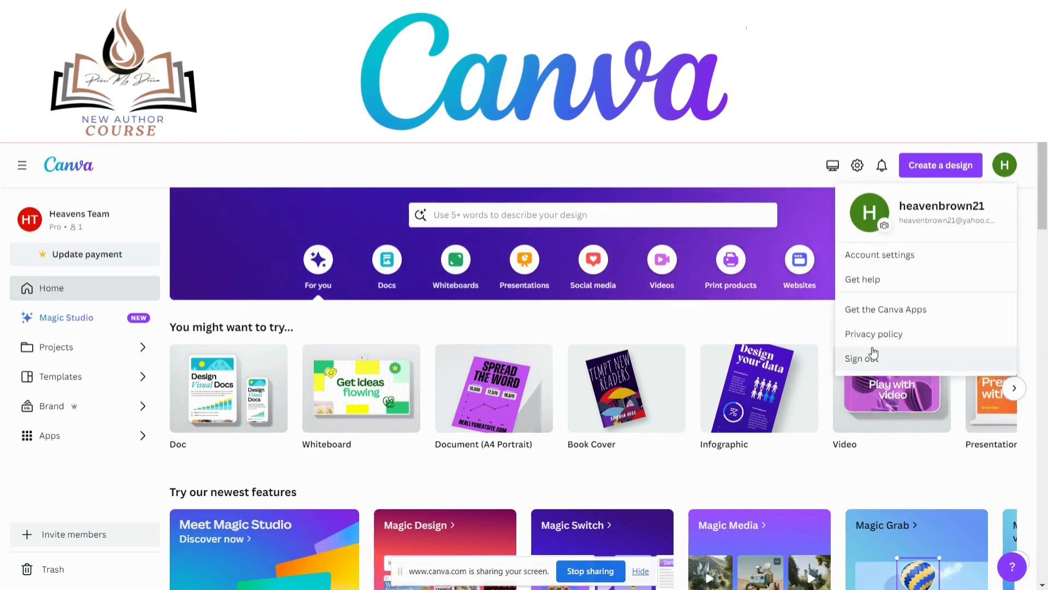
click(861, 280)
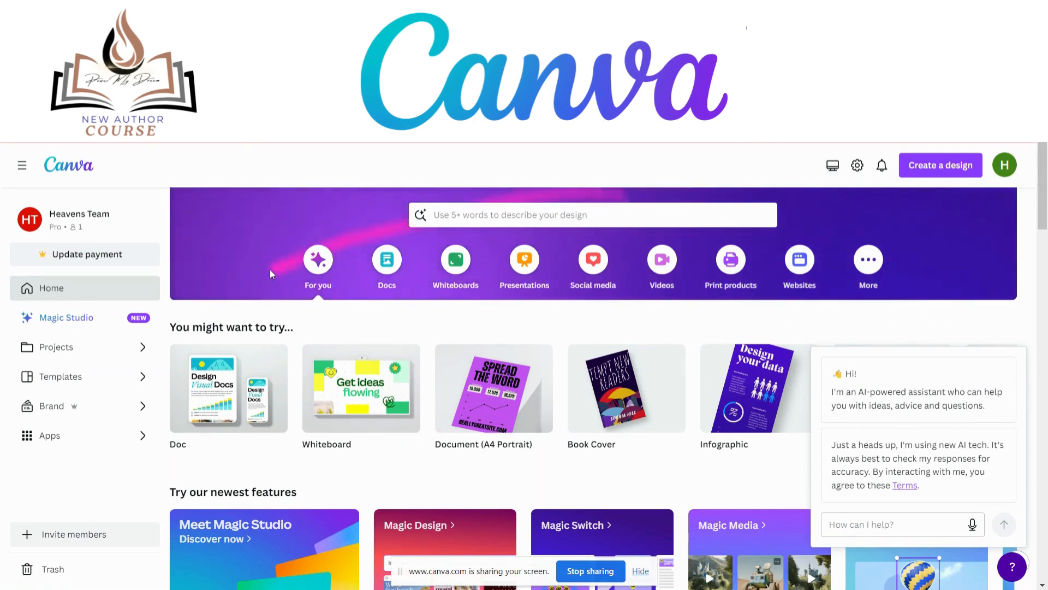
scroll(269, 270, down, 1)
scroll(104, 475, down, 2)
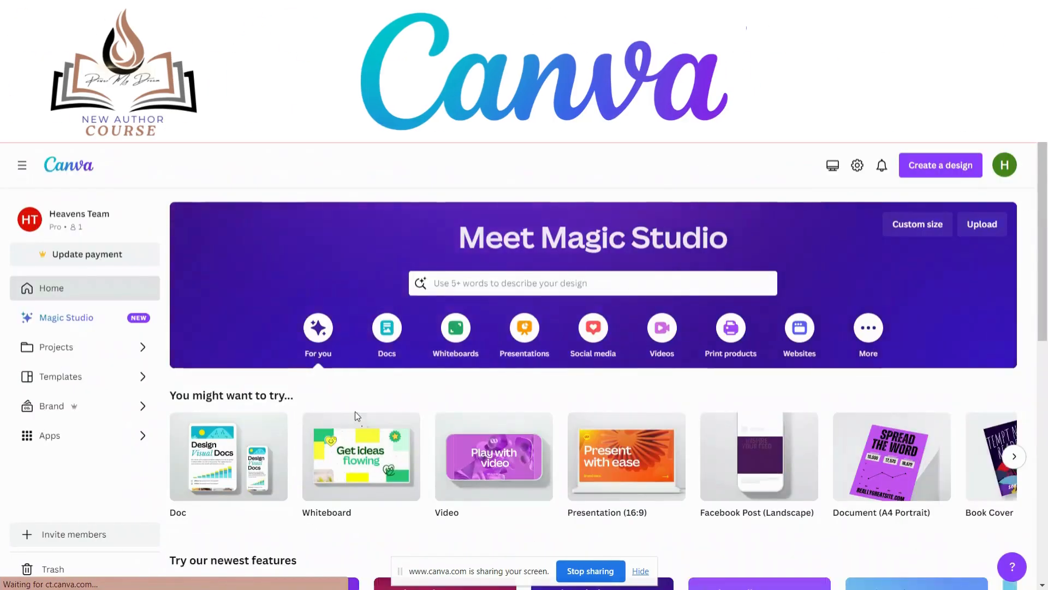
Step: Create a blank Book Cover design from the suggested design types on the home page
scroll(355, 411, down, 3)
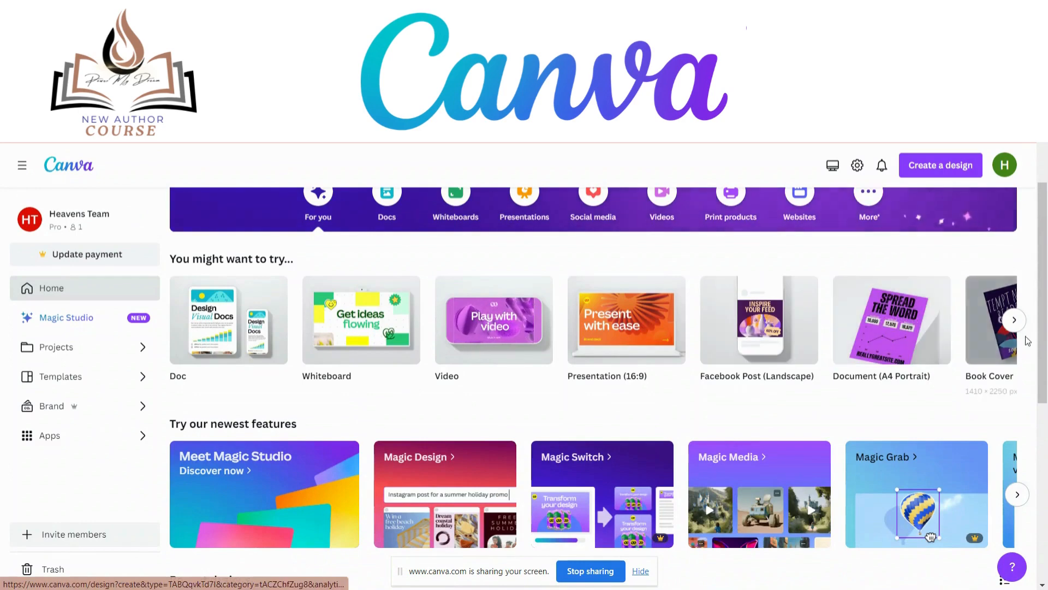
click(1015, 321)
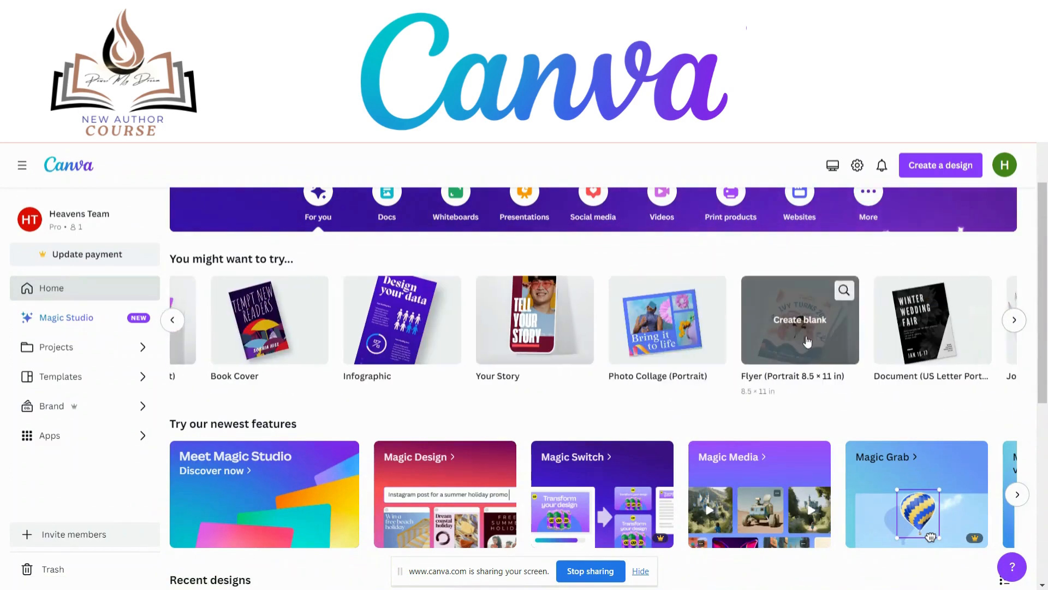
click(227, 353)
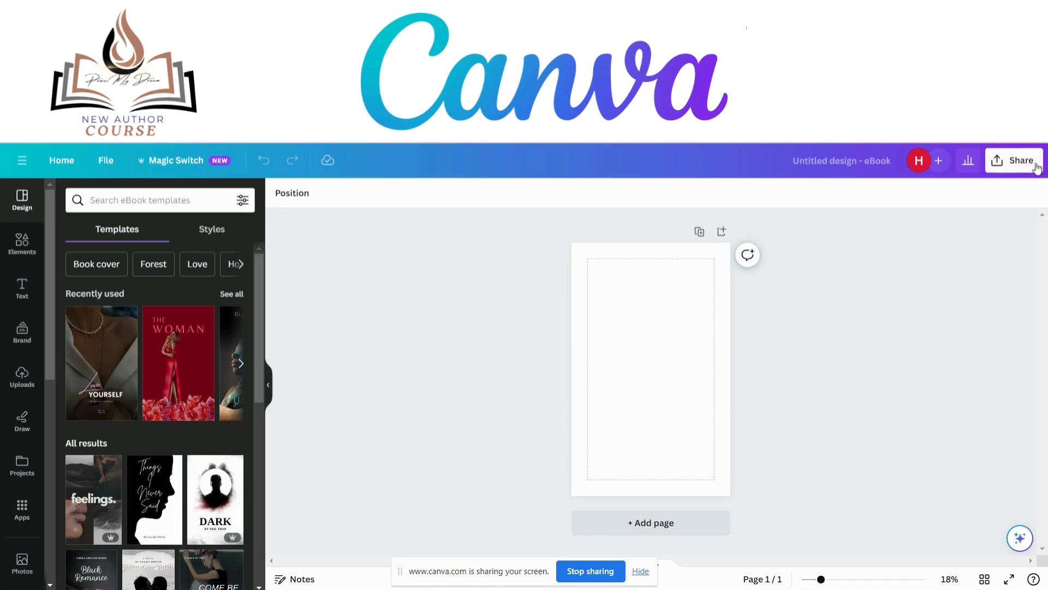
Step: Examine the sharing options of the blank book cover and the access levels of its collaboration link
click(1000, 171)
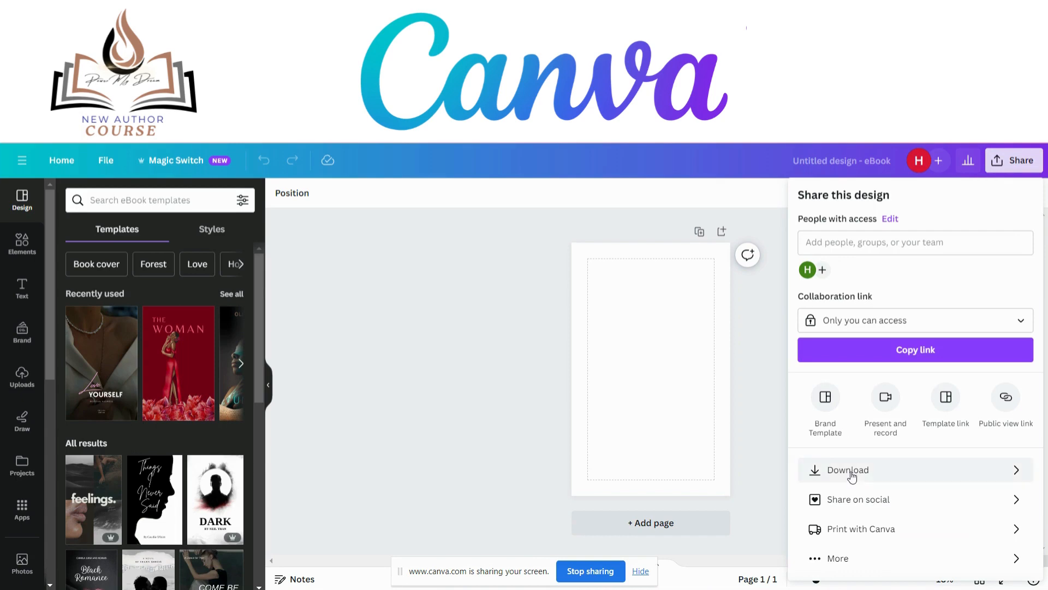
click(939, 326)
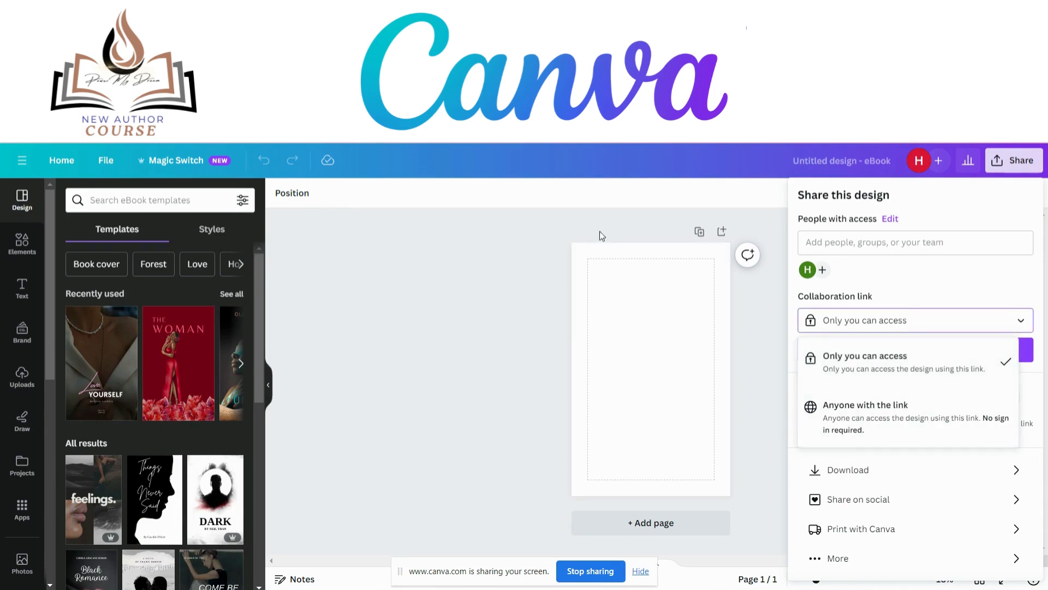
click(647, 218)
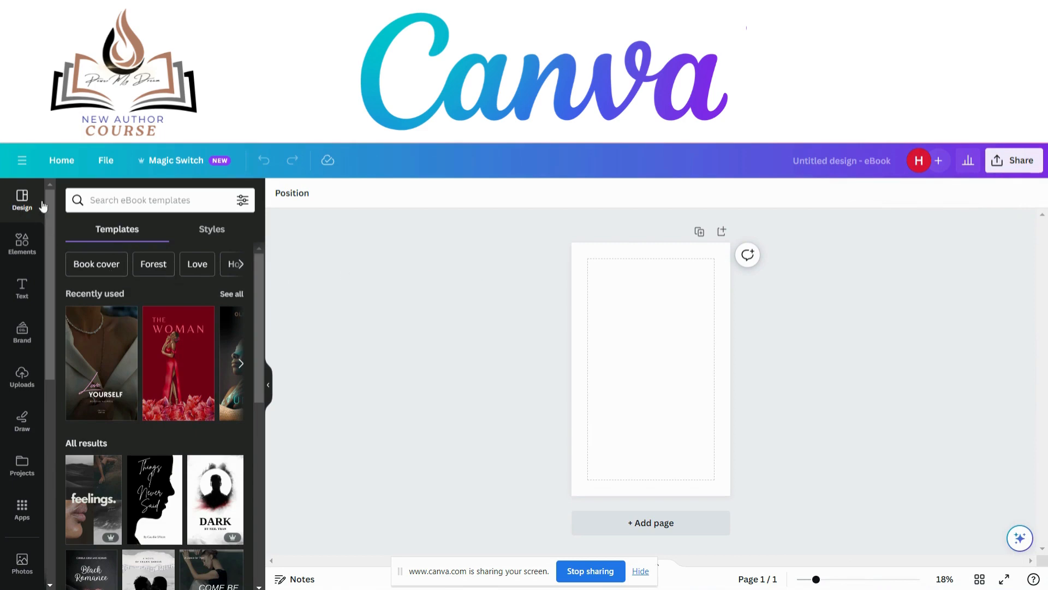
Step: Start a custom-size resize of the book cover with Magic Switch and set its unit to inches
click(187, 160)
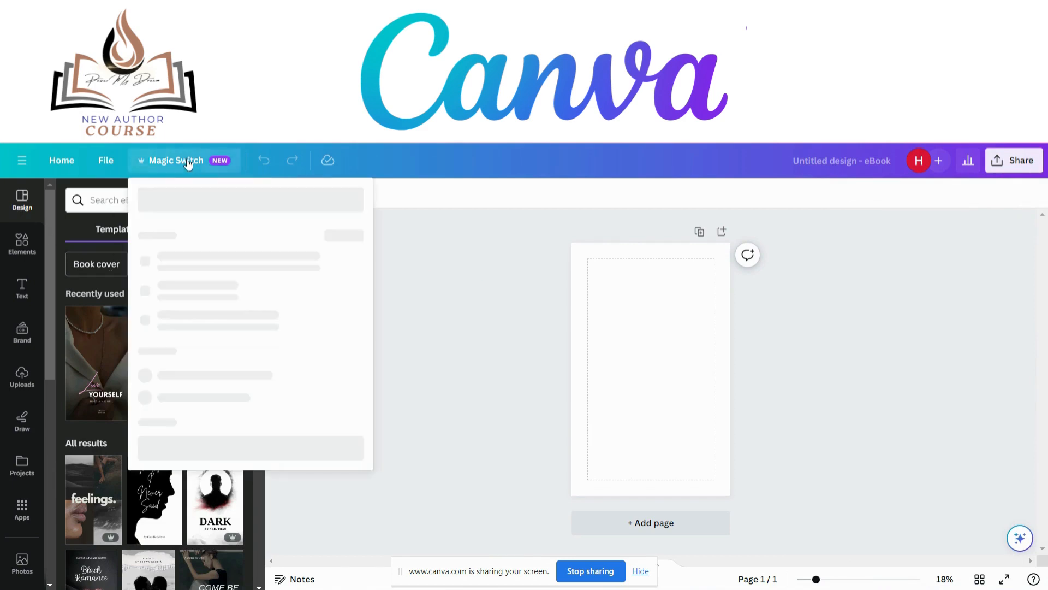
scroll(217, 363, down, 2)
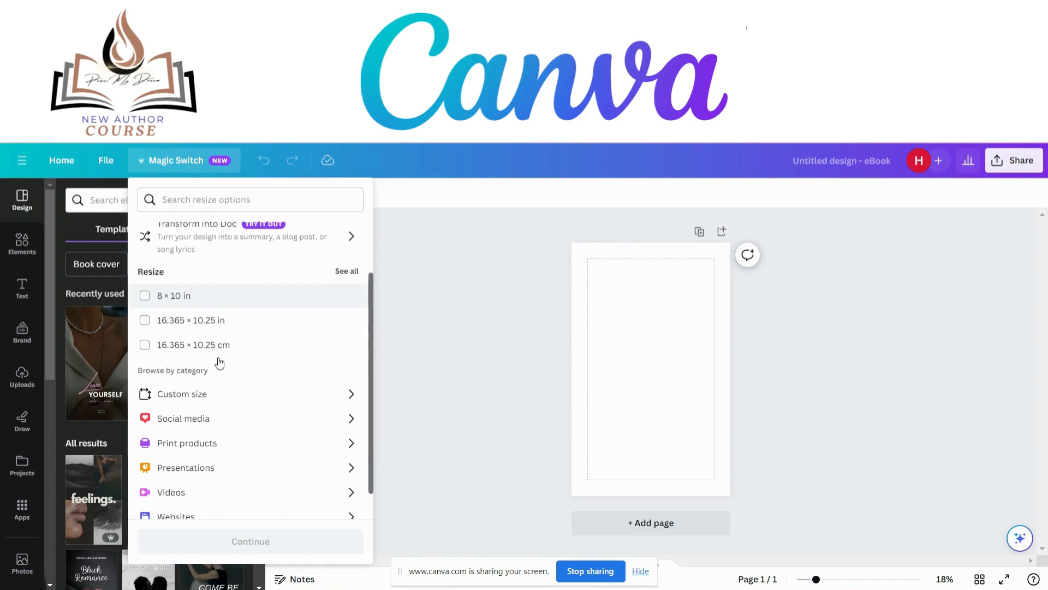
click(211, 402)
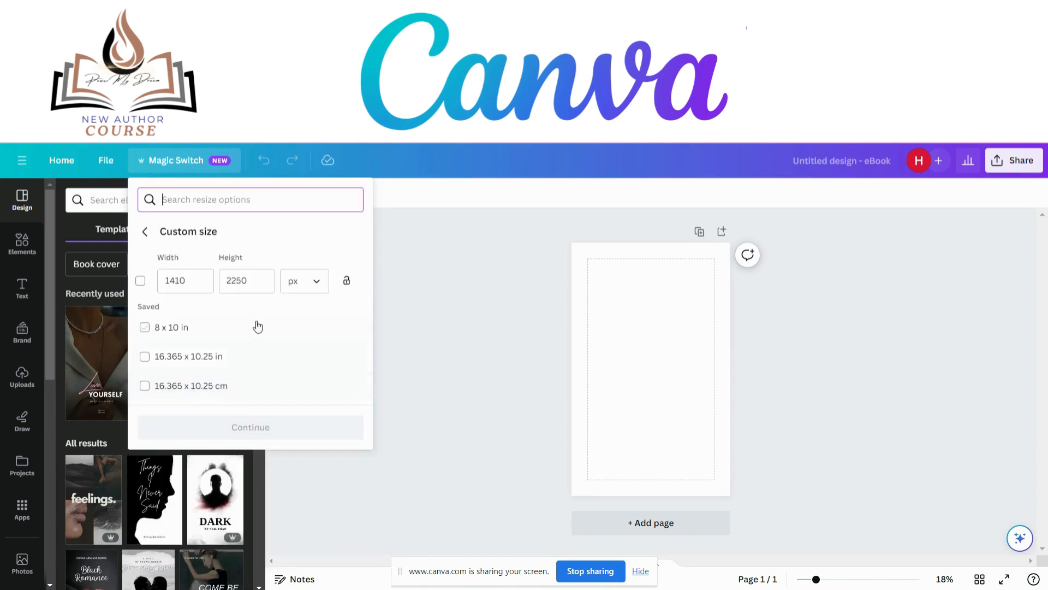
click(304, 280)
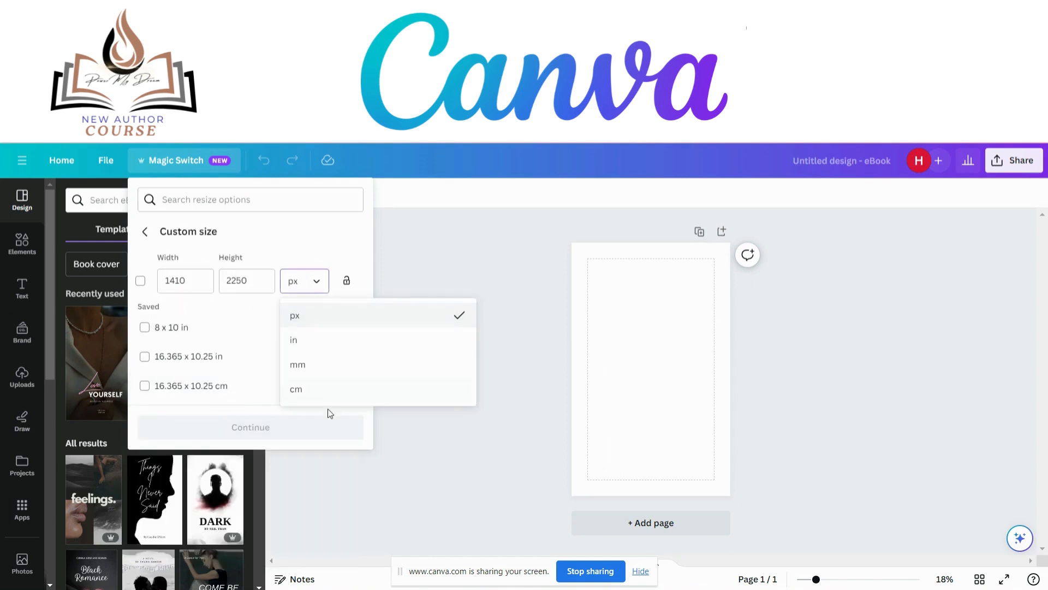
click(319, 340)
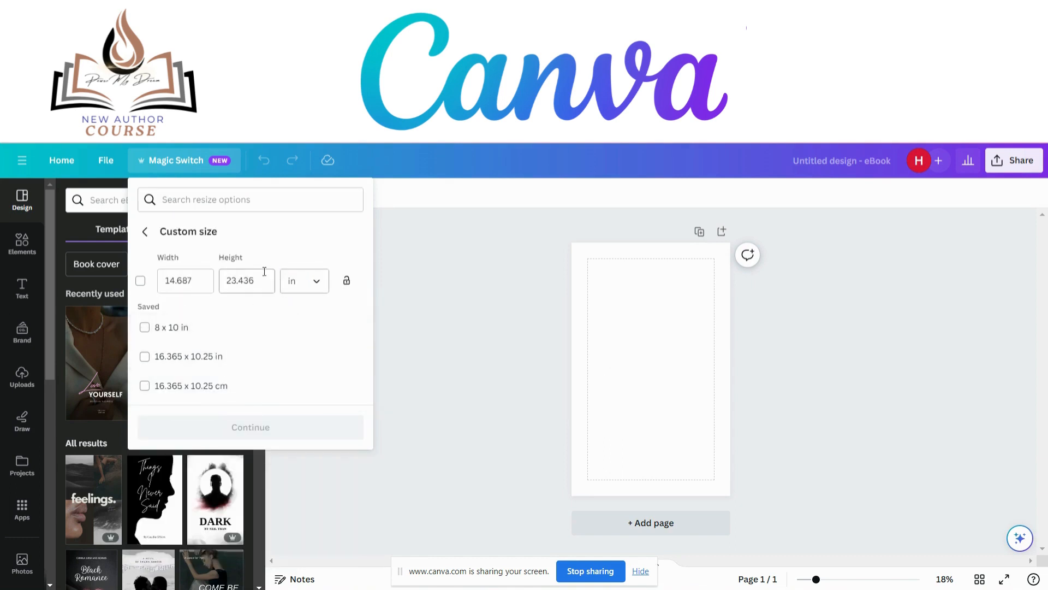
Step: Set the custom size to a width of 5 in and a height of 8 in
click(182, 279)
double_click(185, 278)
text(5)
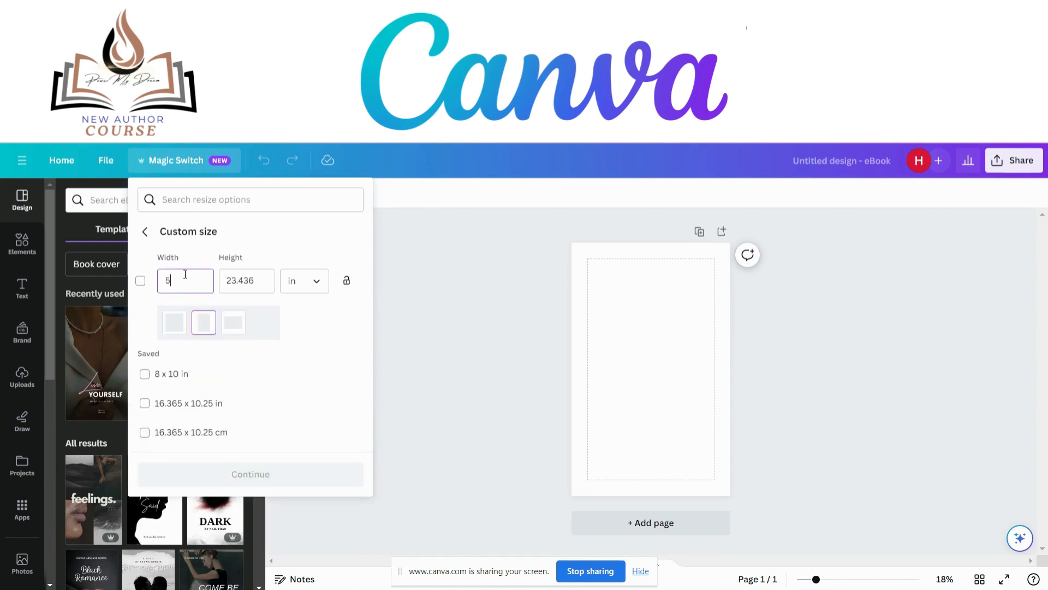
click(240, 279)
double_click(239, 278)
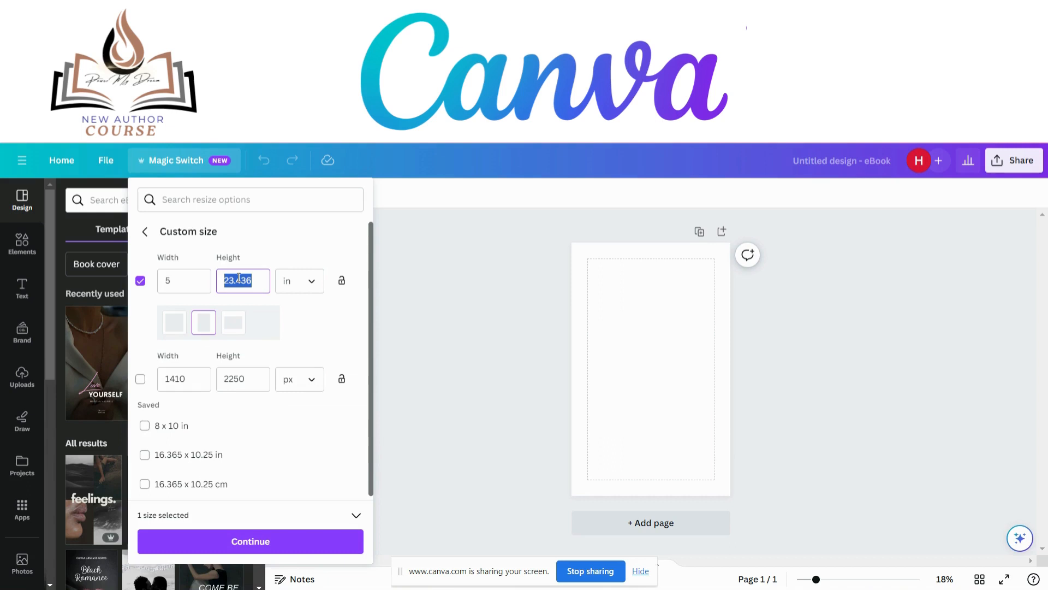
text(8)
click(307, 332)
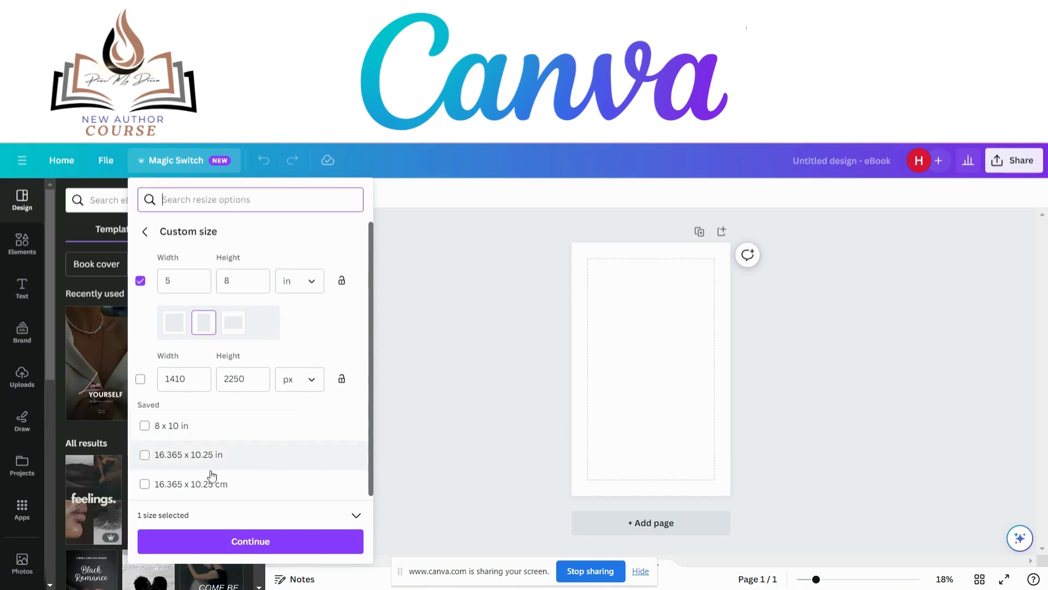
Step: Continue to the resize preview and apply the custom size to this design rather than to a copy
click(232, 541)
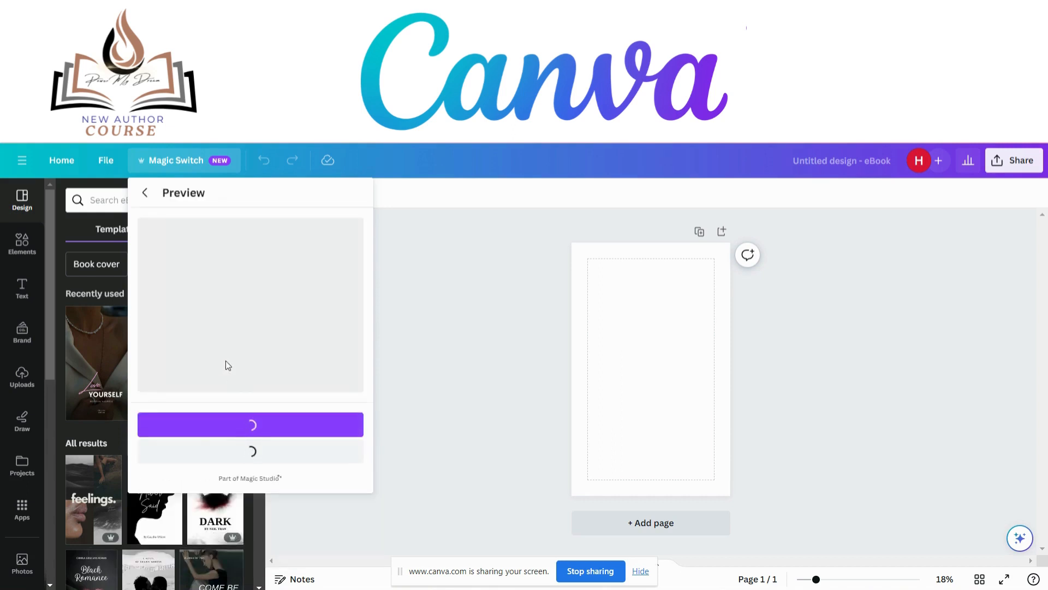
click(245, 431)
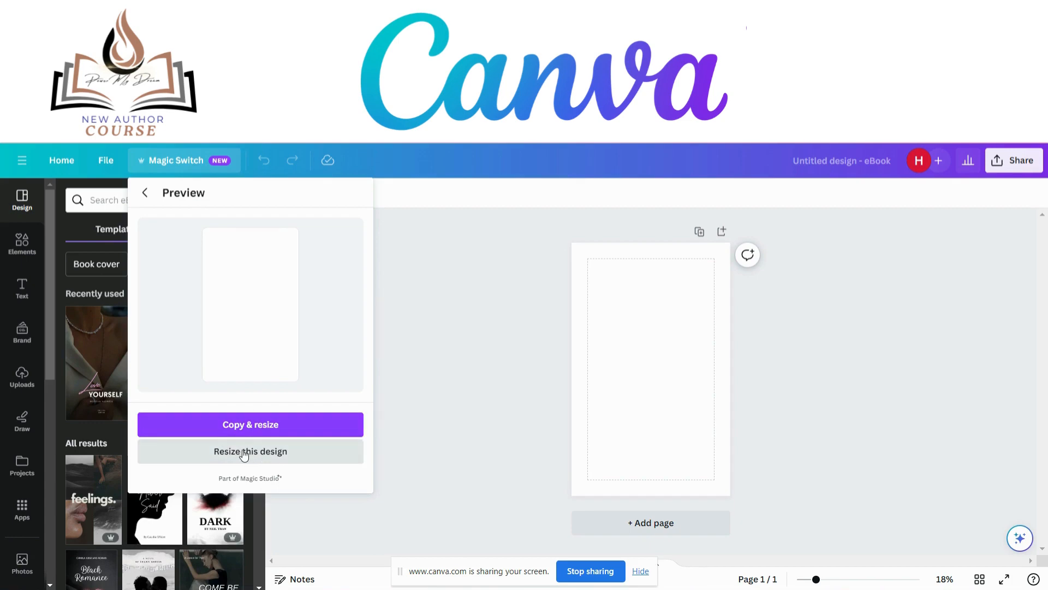
click(260, 456)
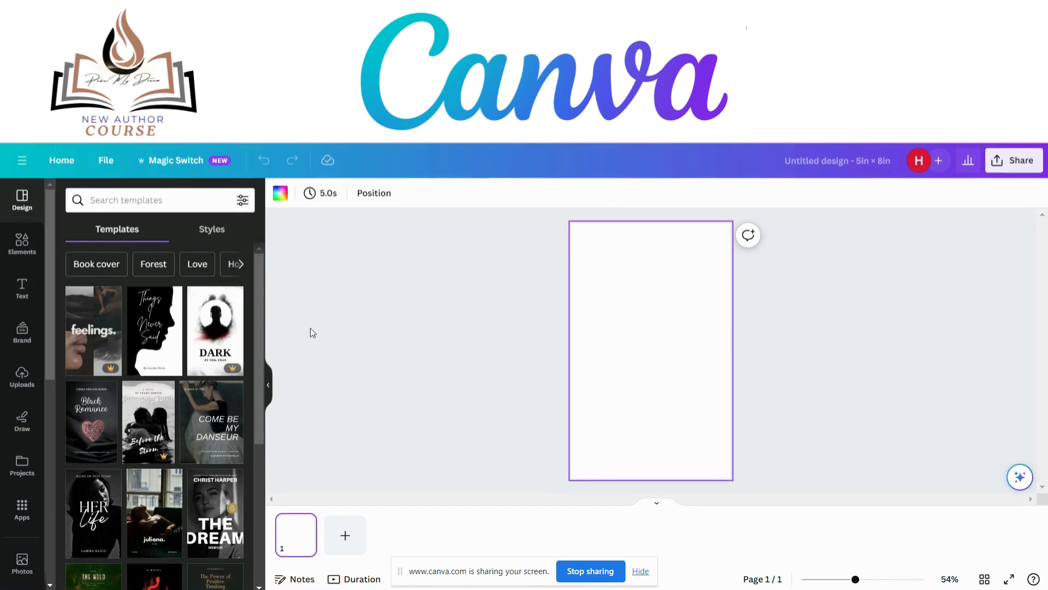
Step: Look through the file options available for the resized design and close them
click(104, 162)
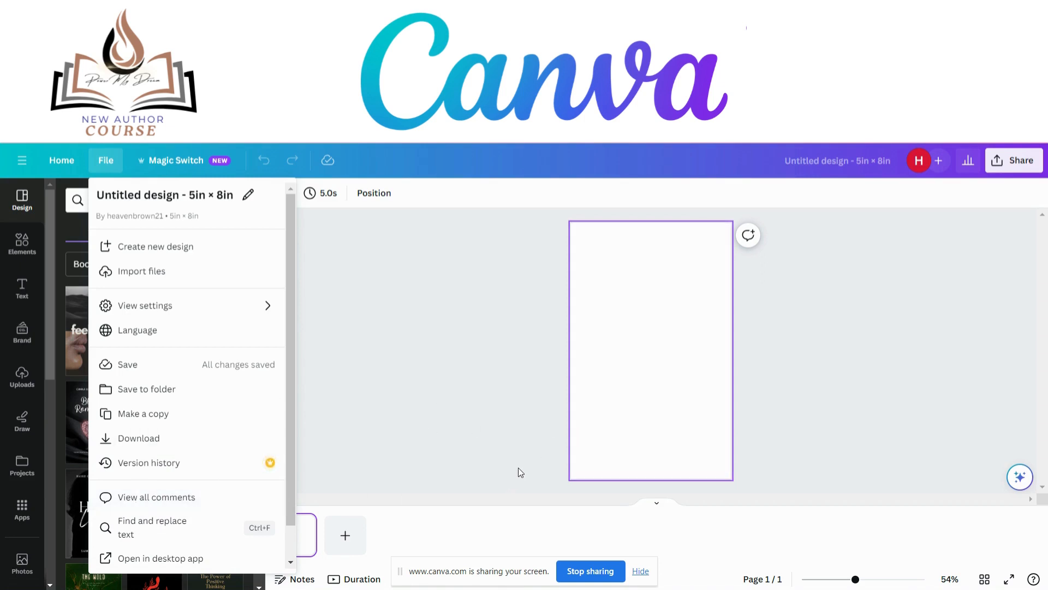
click(483, 438)
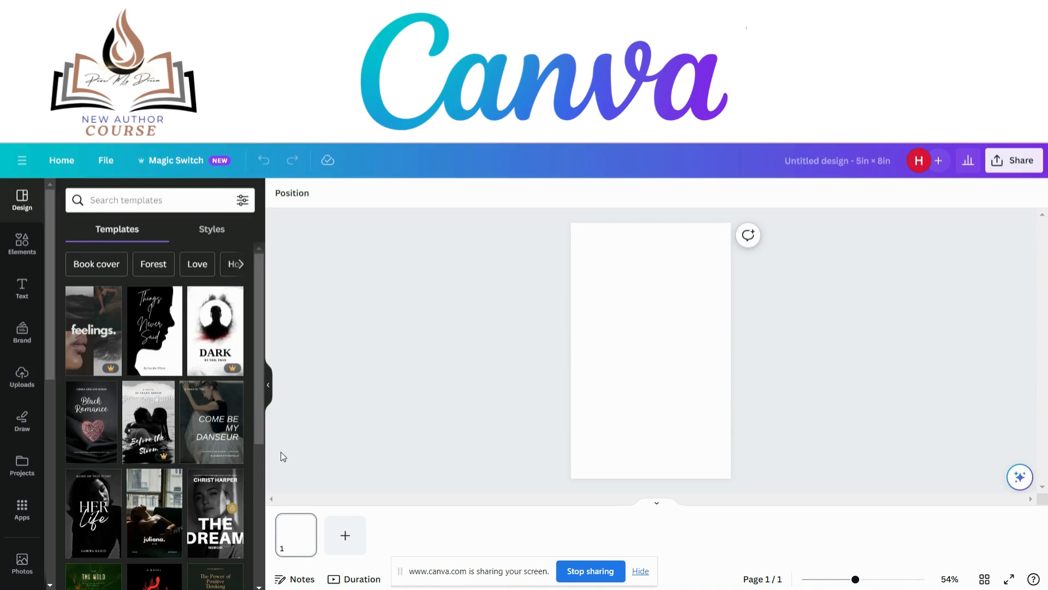
Step: Try the "Come Be My Danseur" cover template on the page, and replace it with the "Things I Never Said" template
click(223, 415)
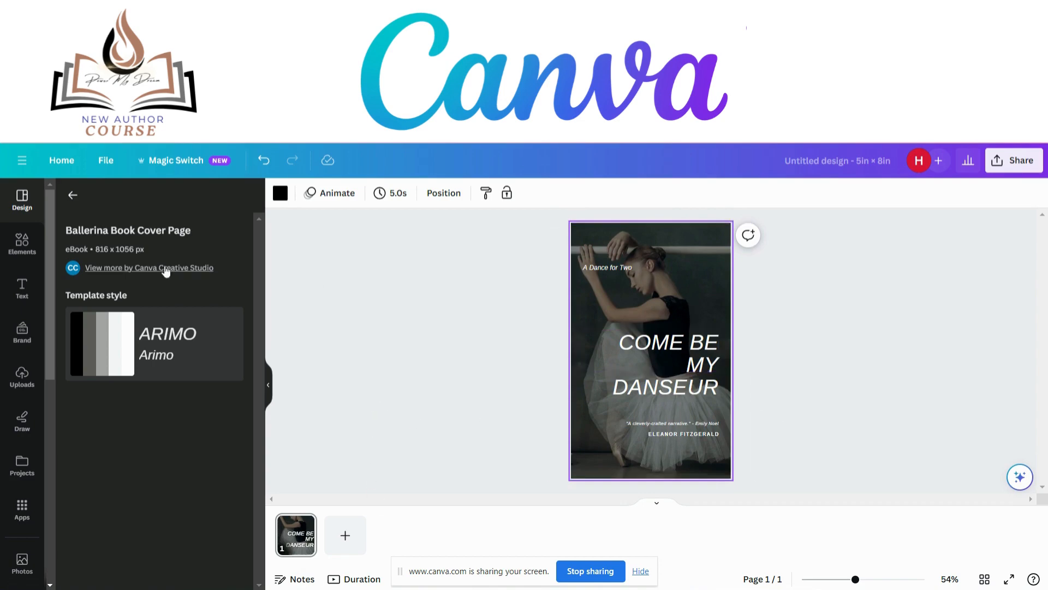
click(72, 195)
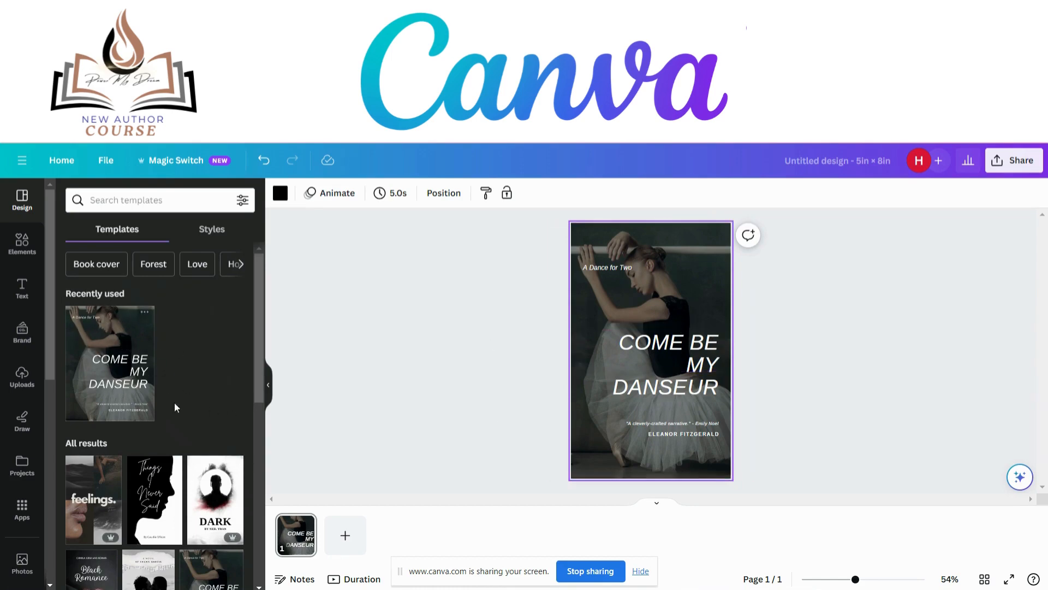
click(157, 499)
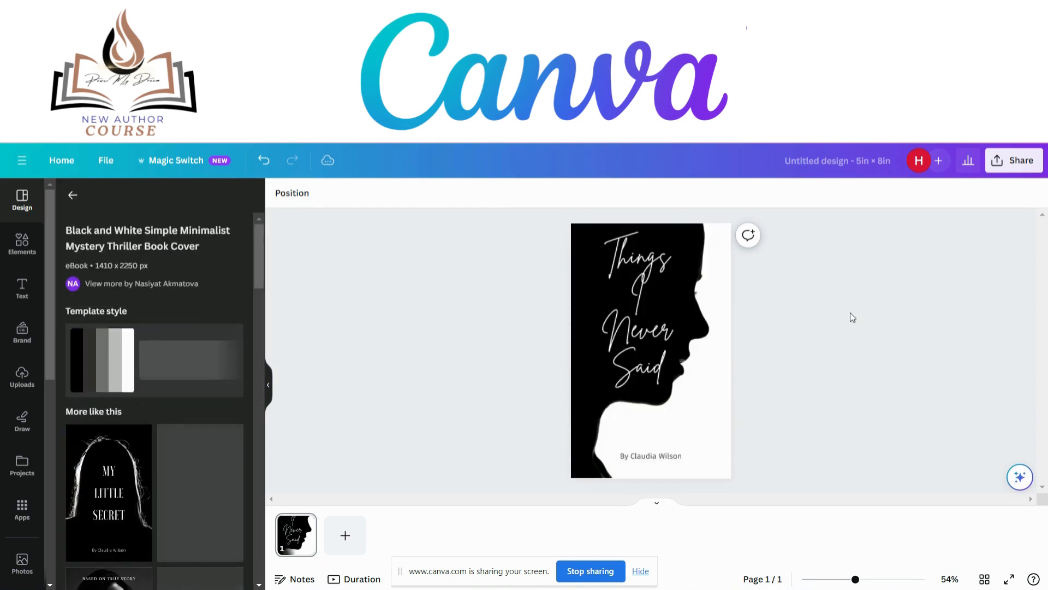
click(655, 385)
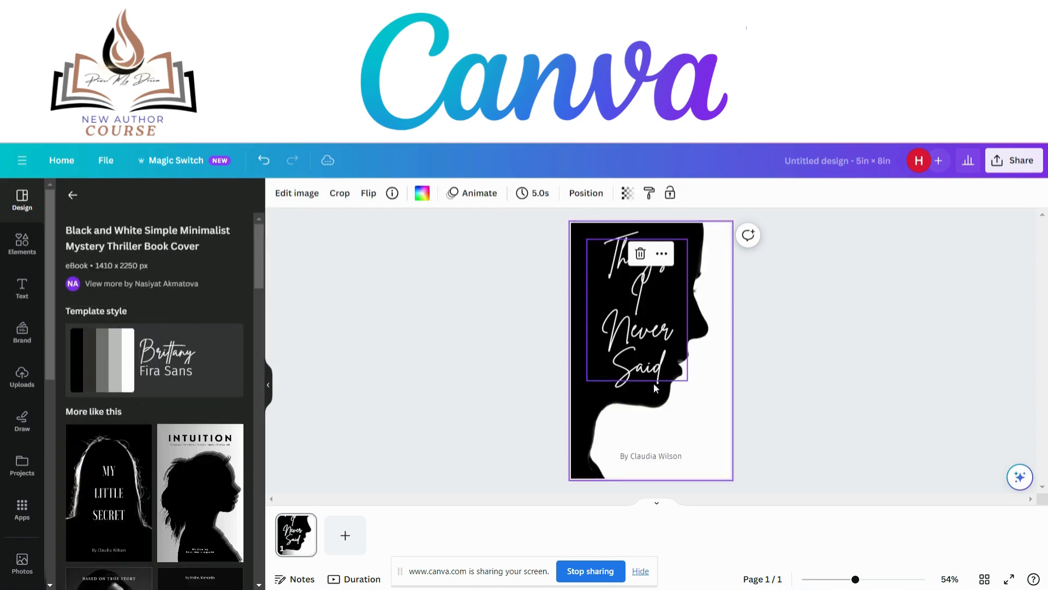
click(73, 198)
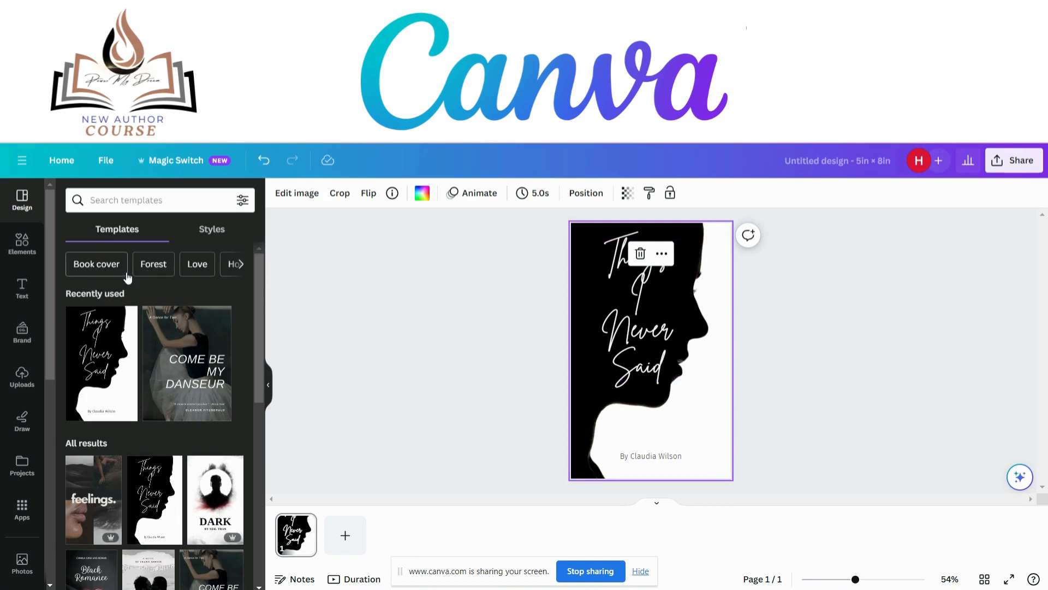
click(238, 265)
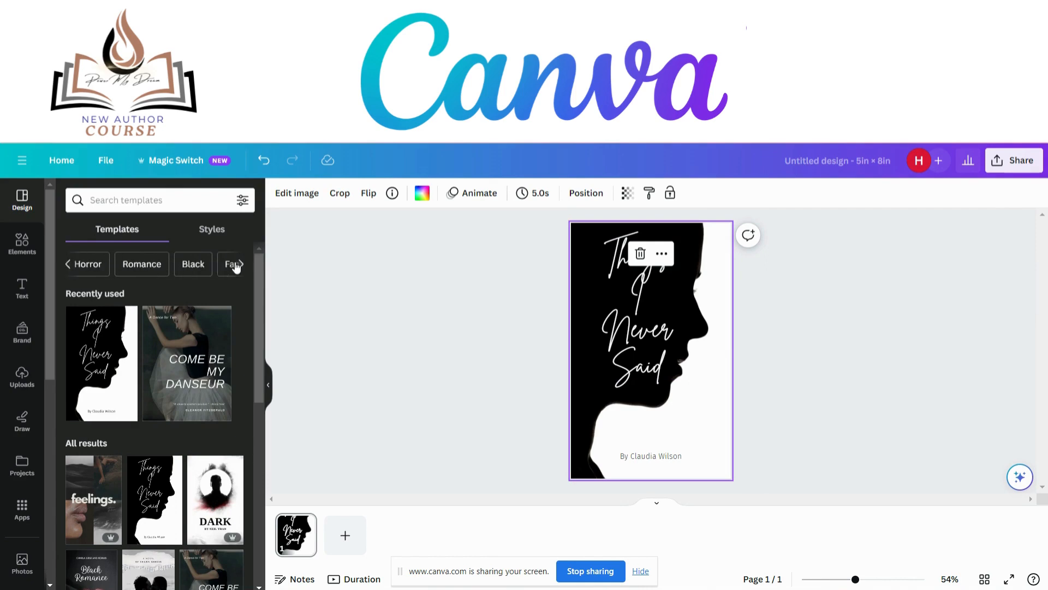
Step: Find text bubble elements and add the white oval speech bubble with the red-orange edge to the cover
click(22, 243)
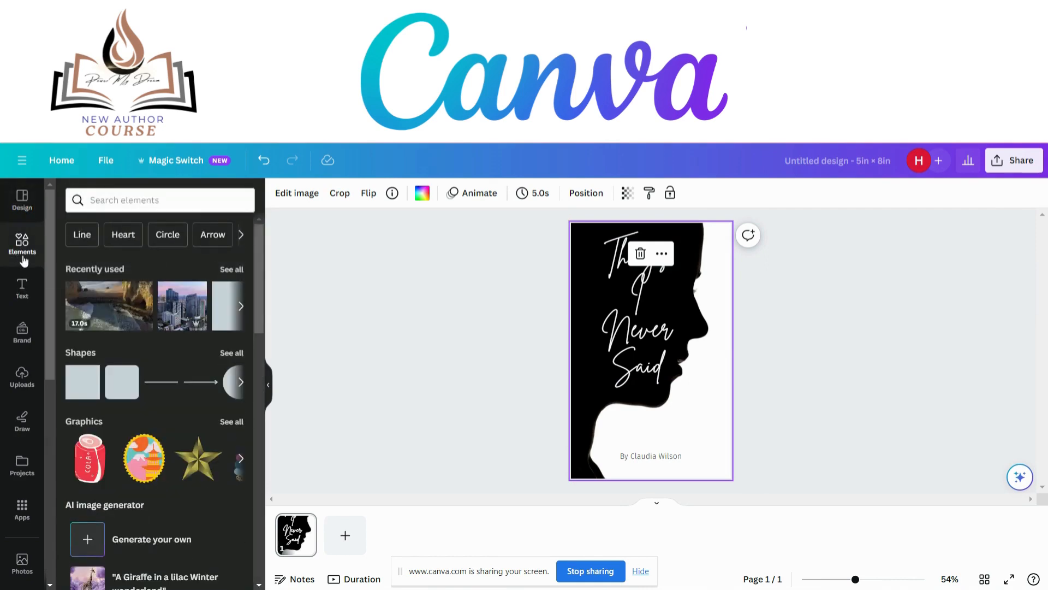
click(240, 234)
click(240, 234)
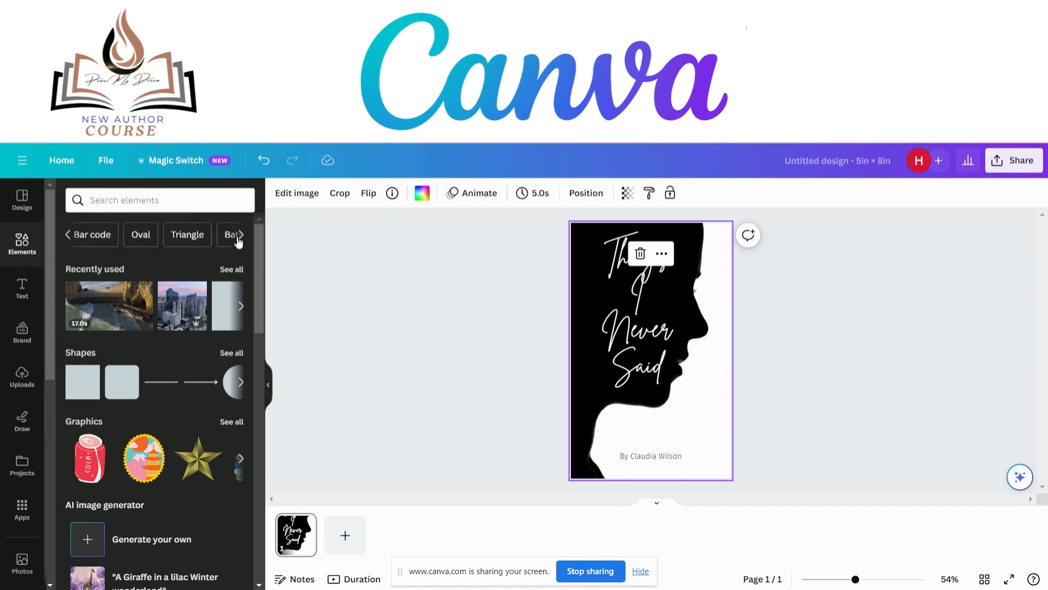
click(240, 234)
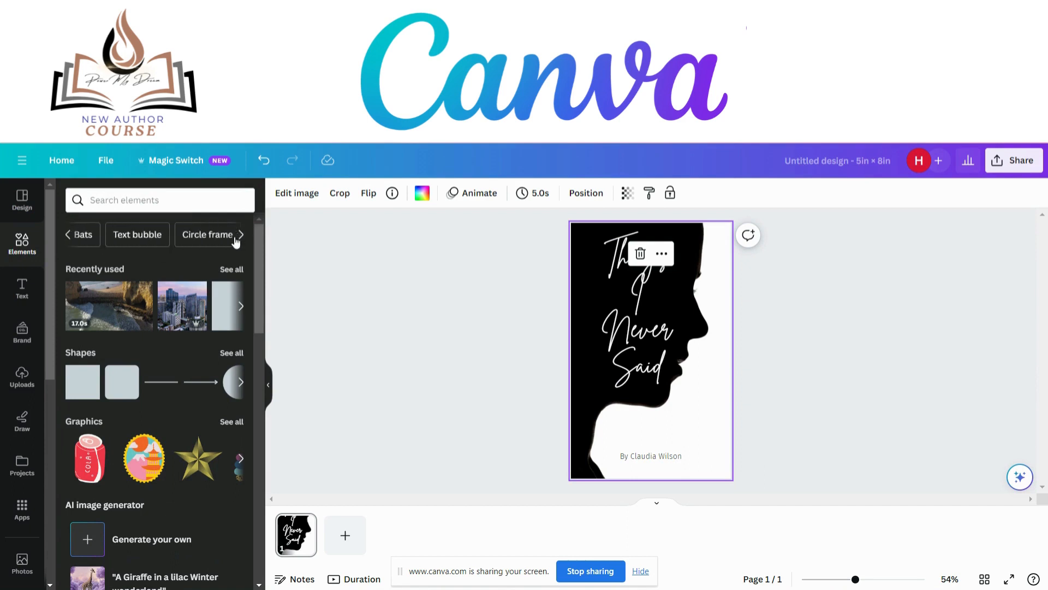
click(137, 235)
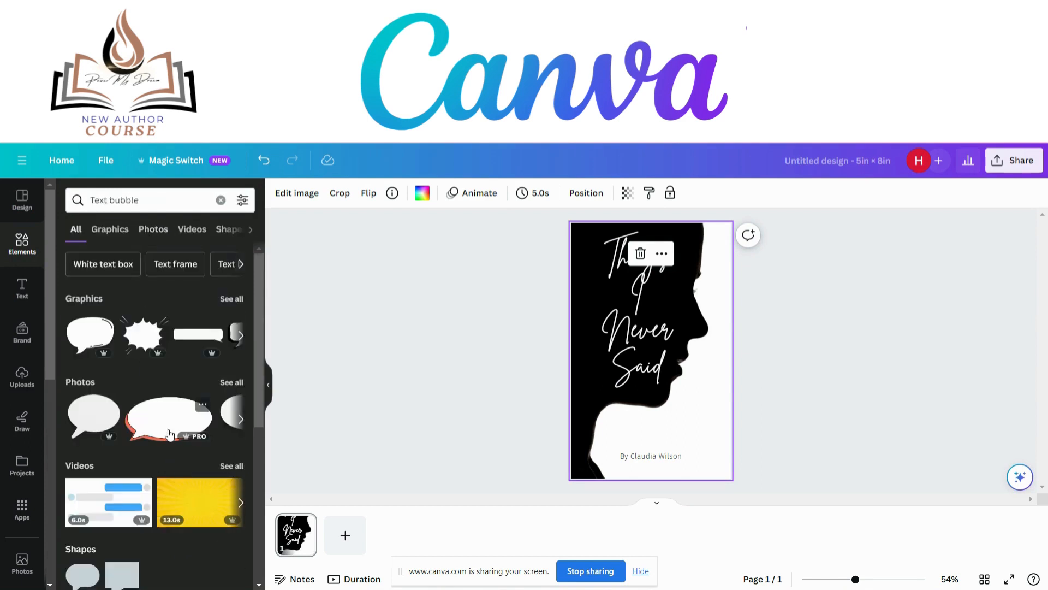
click(180, 418)
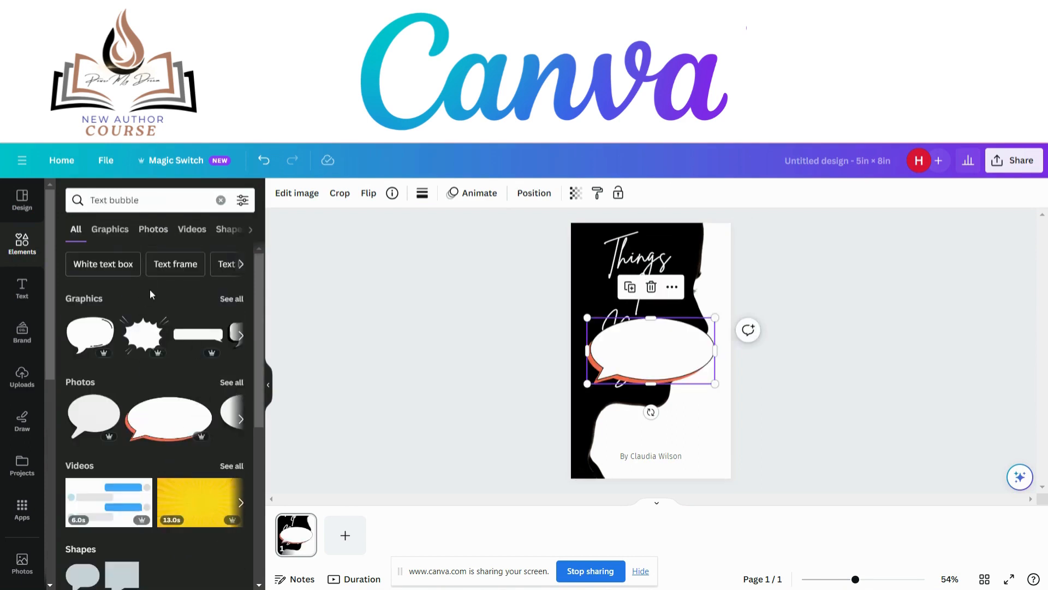
Step: Look through the brand fonts, default text styles and recently used text designs
click(20, 293)
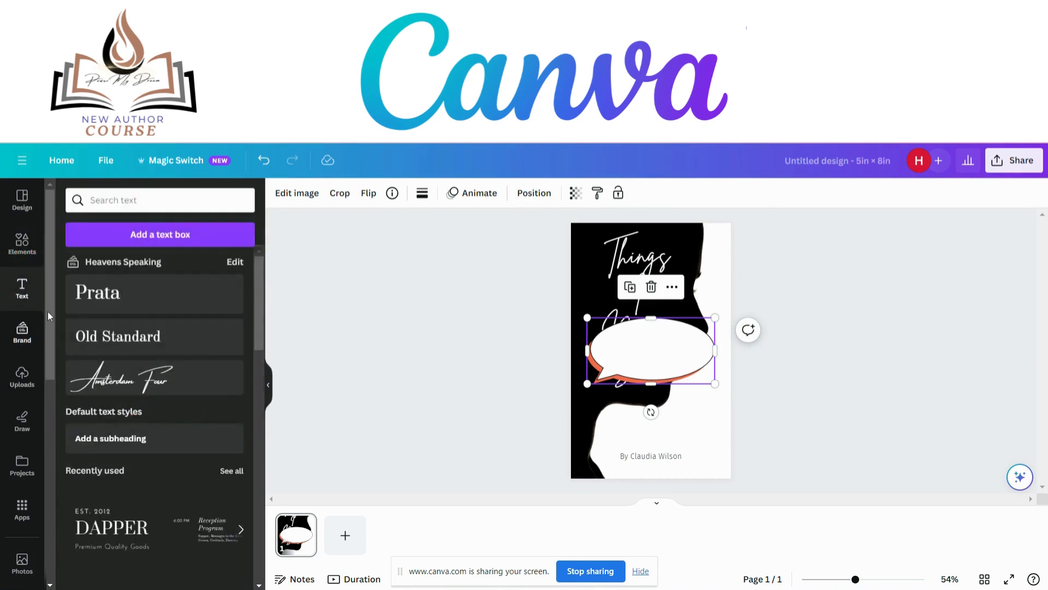
scroll(158, 397, down, 6)
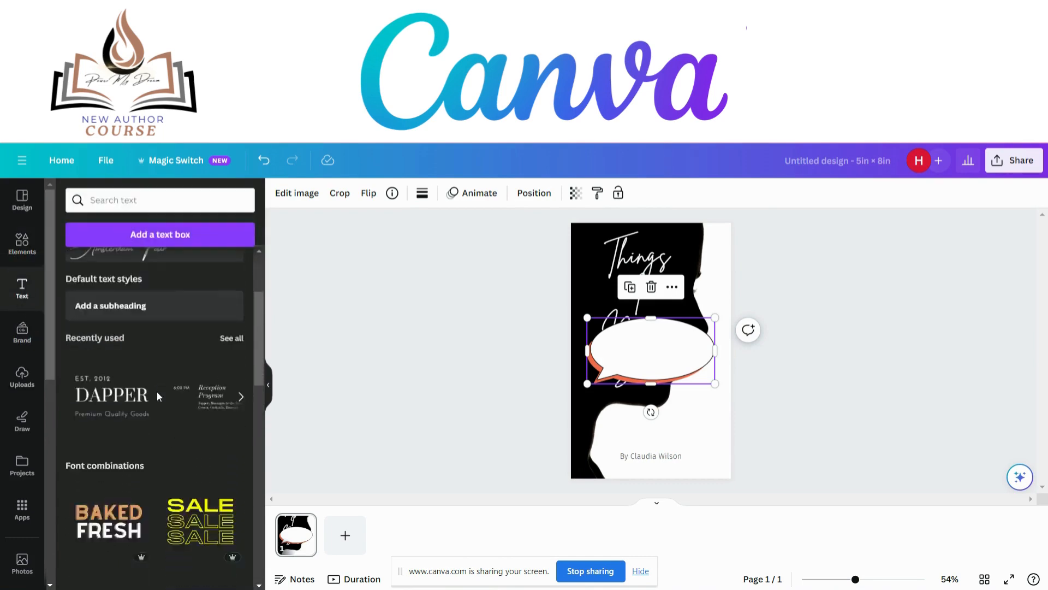
scroll(157, 397, up, 6)
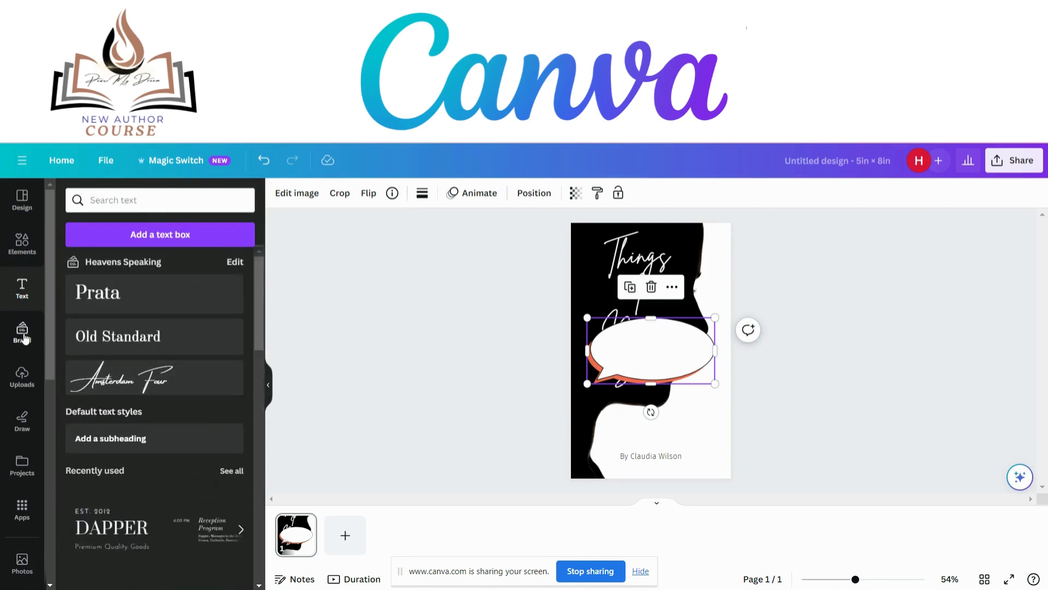
Step: Return to the design templates and look over the full list of editor tools, from Elements and Uploads to the added apps
click(28, 198)
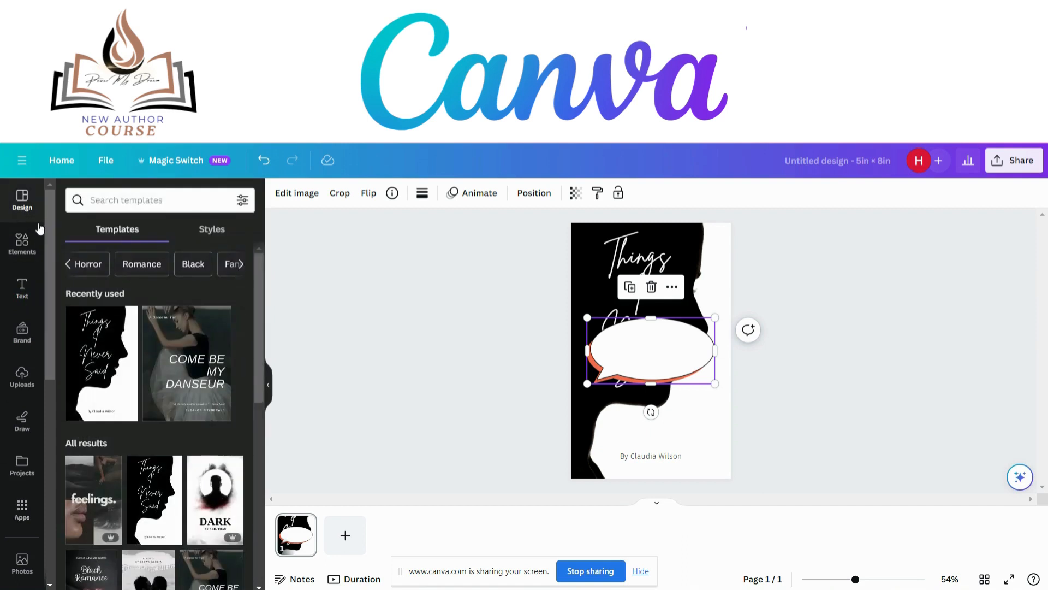
scroll(36, 306, down, 1)
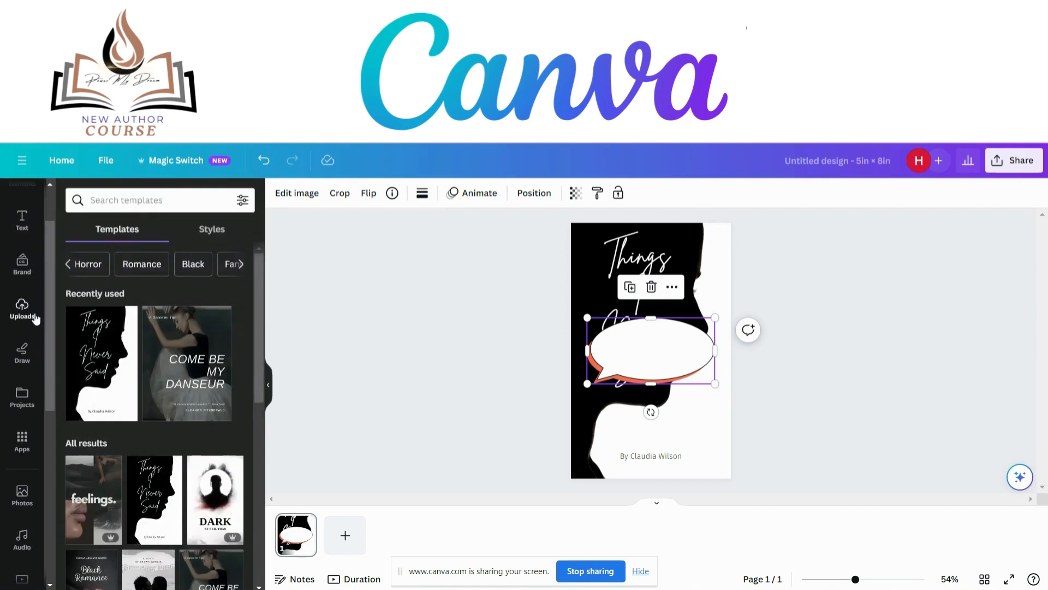
scroll(35, 319, down, 2)
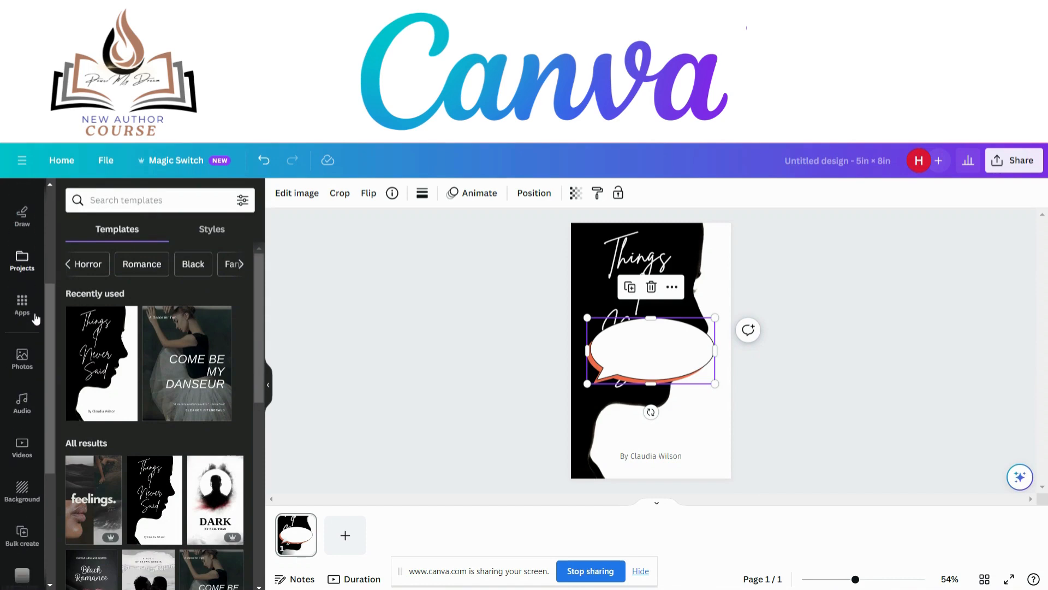
scroll(33, 314, up, 3)
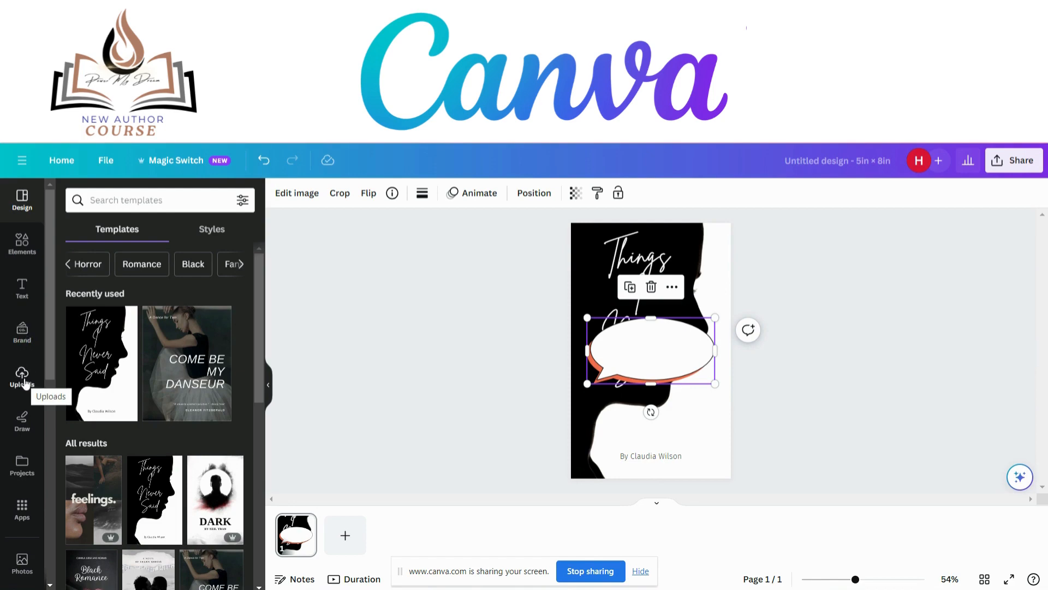
scroll(26, 422, down, 3)
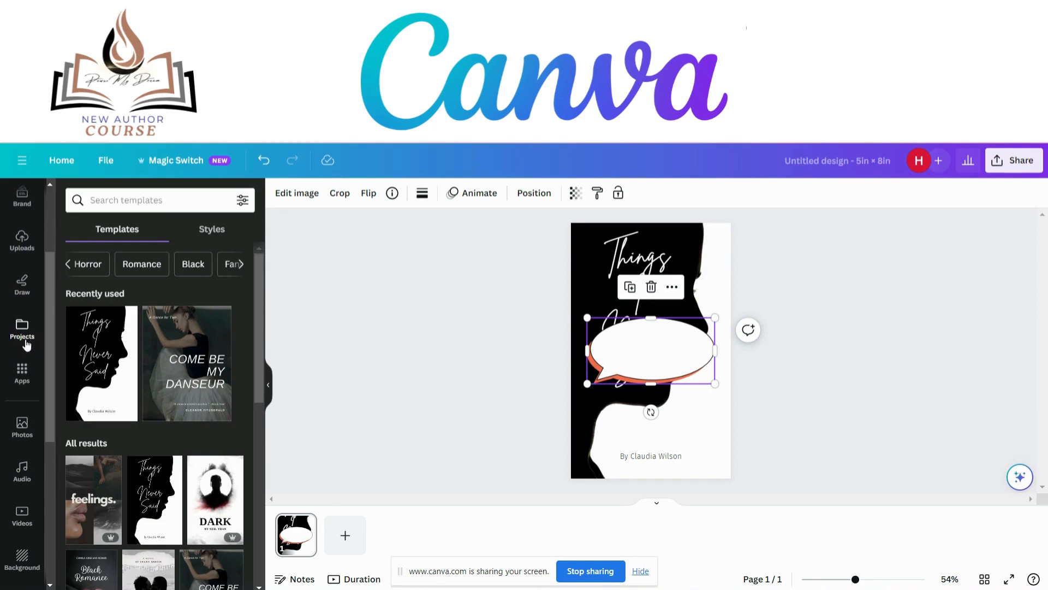
scroll(19, 390, down, 2)
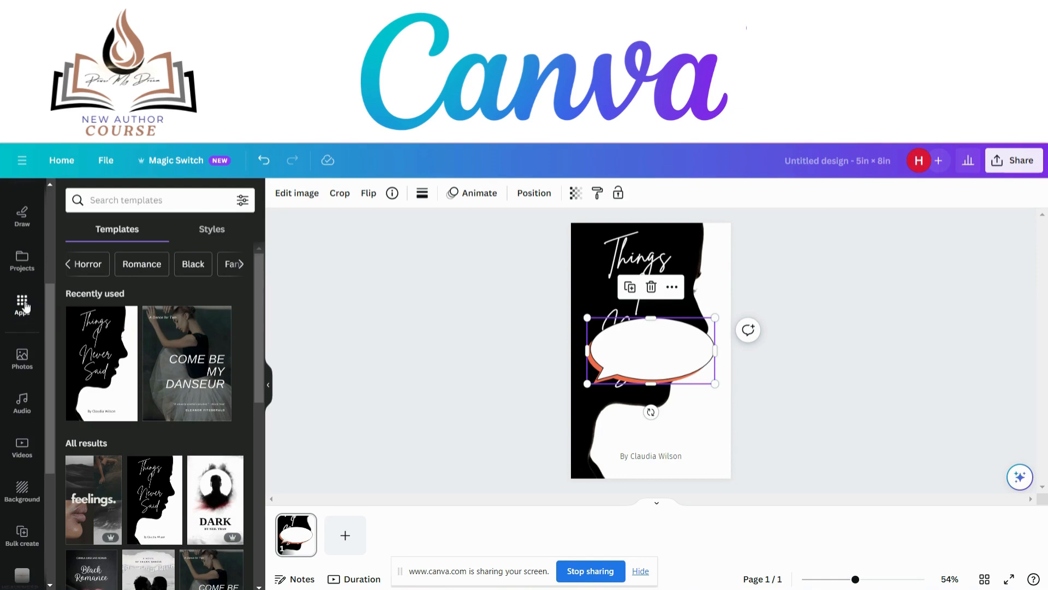
scroll(24, 307, down, 2)
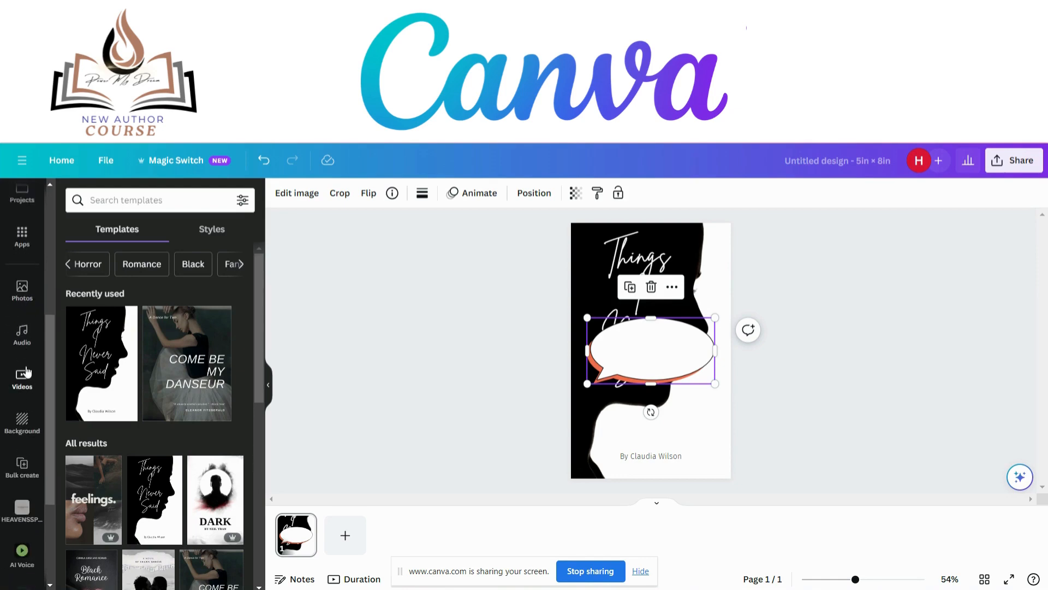
scroll(23, 347, down, 2)
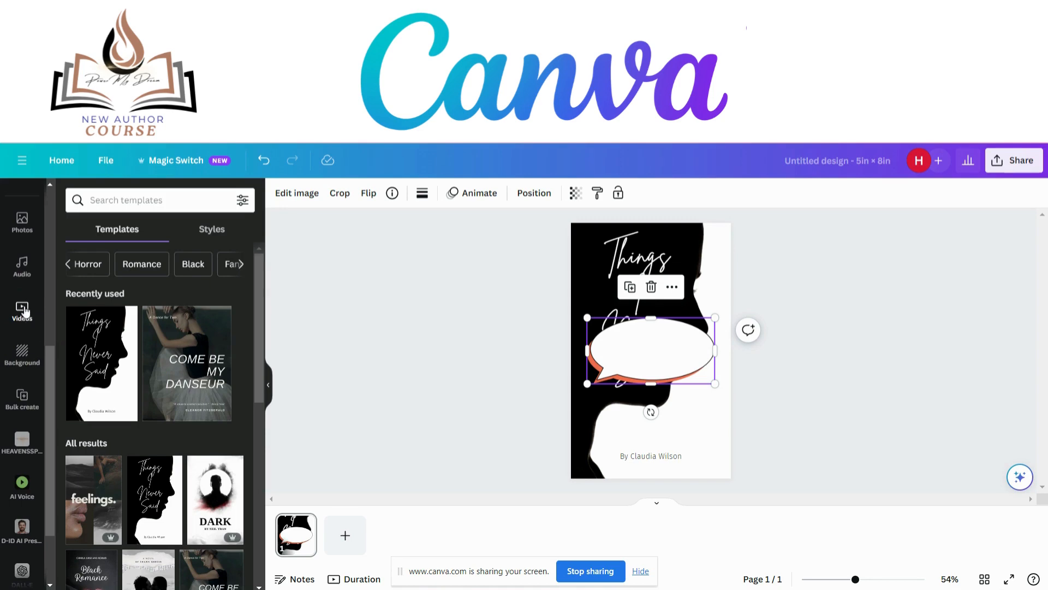
scroll(23, 367, down, 2)
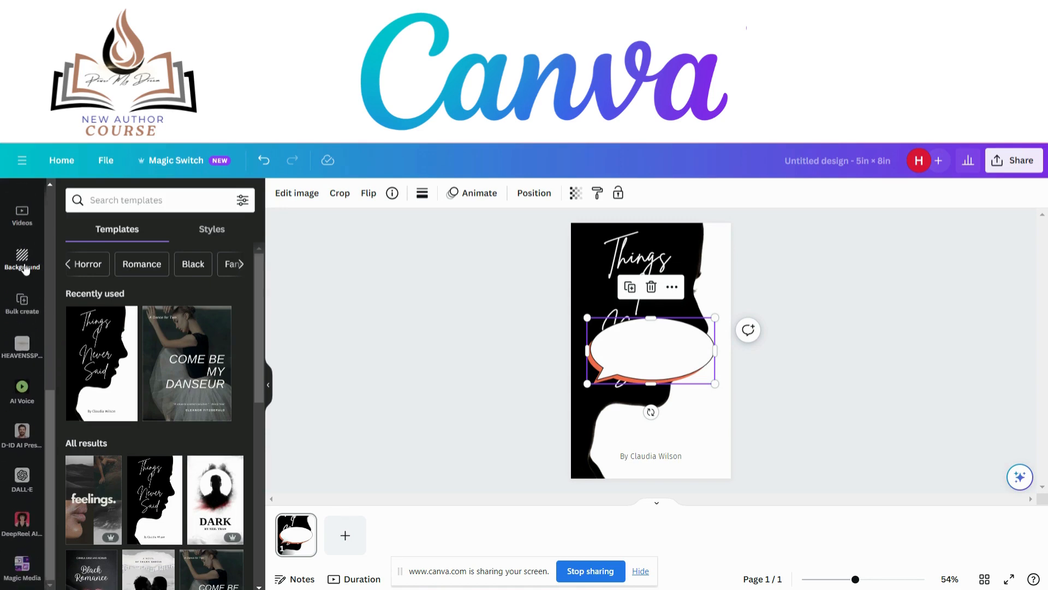
Step: Open the background library and look over its colours, landscapes, patterns and gradients, along with the added apps
click(24, 267)
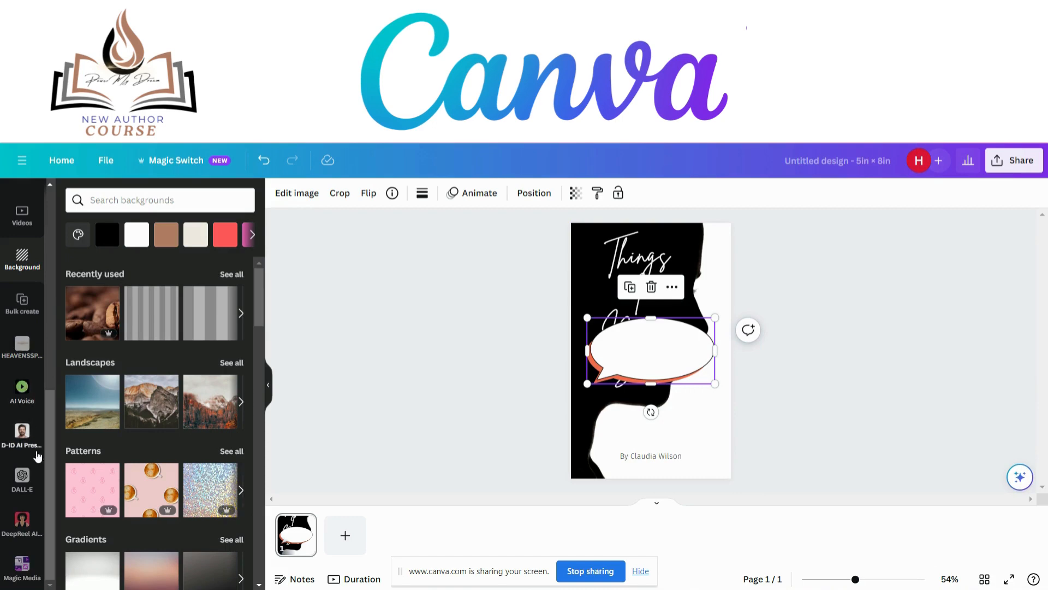
scroll(30, 563, up, 2)
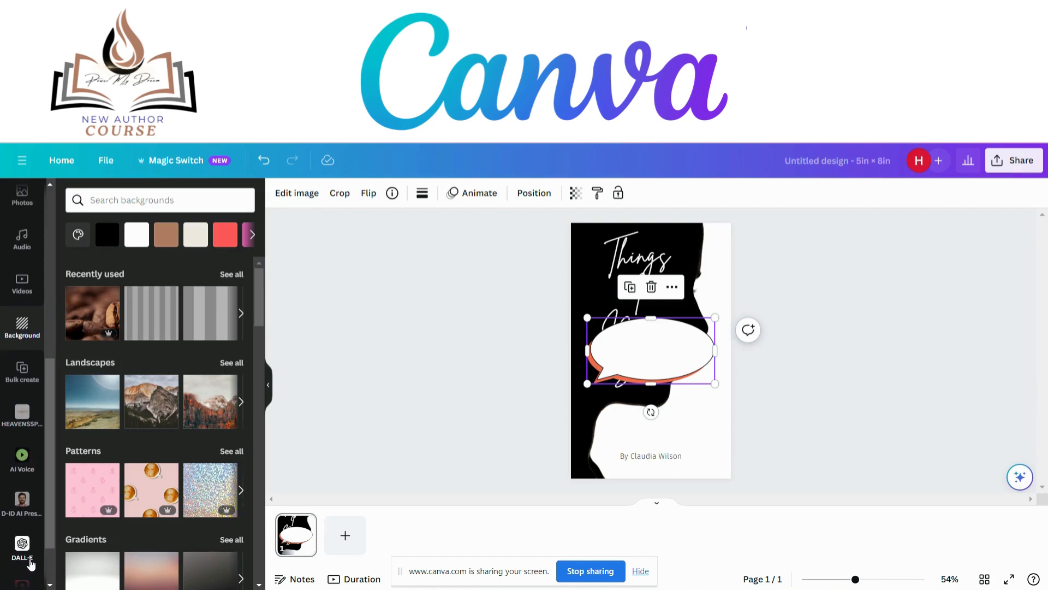
scroll(31, 563, up, 8)
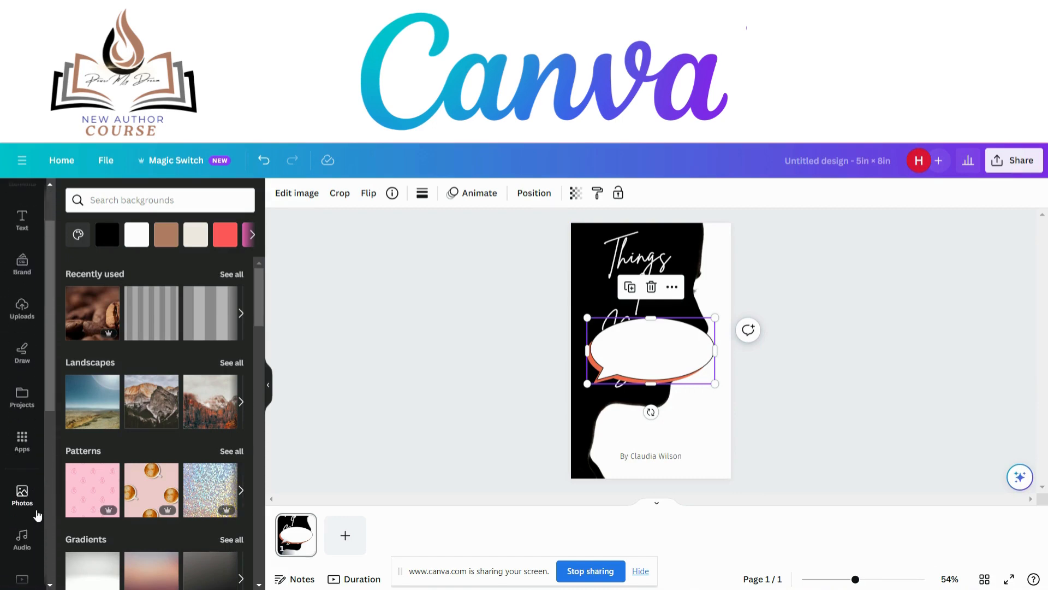
scroll(36, 505, up, 2)
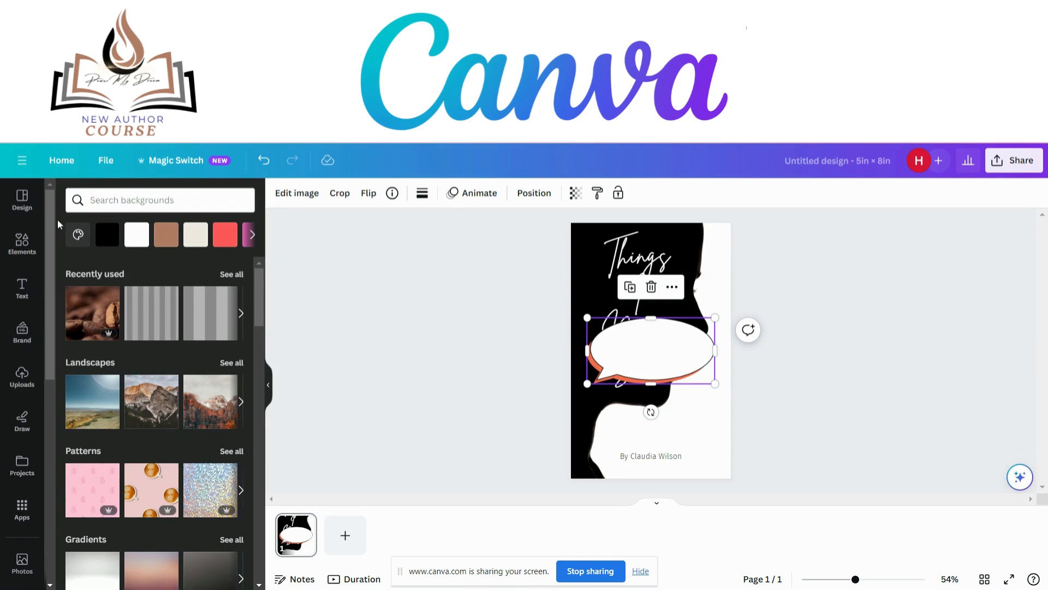
Step: Look through the text bubble elements, including shapes and frames, and the ready-made font combinations
click(30, 247)
scroll(164, 437, down, 6)
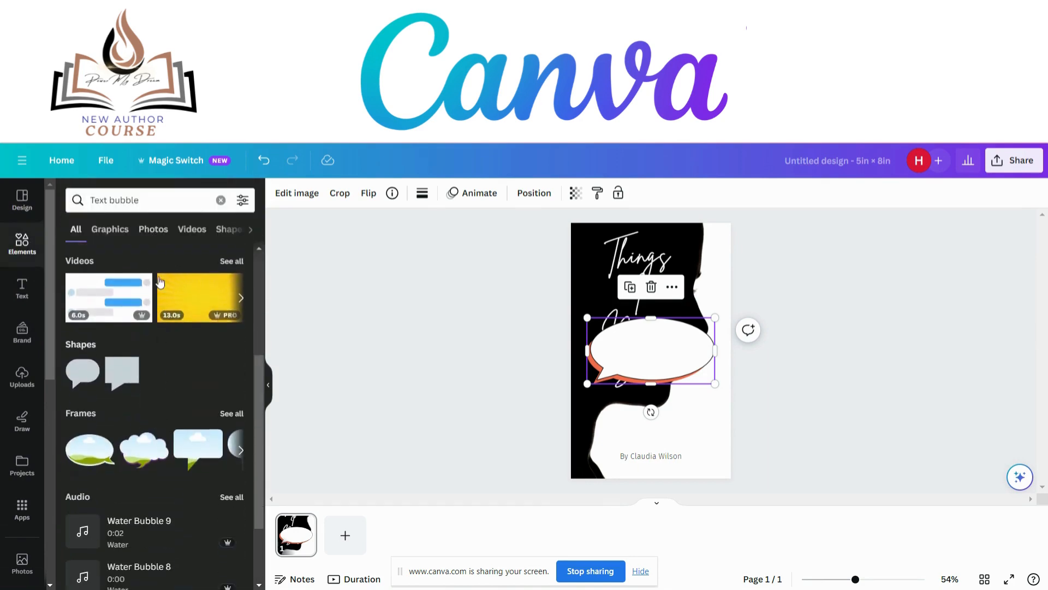
click(22, 295)
scroll(165, 396, down, 7)
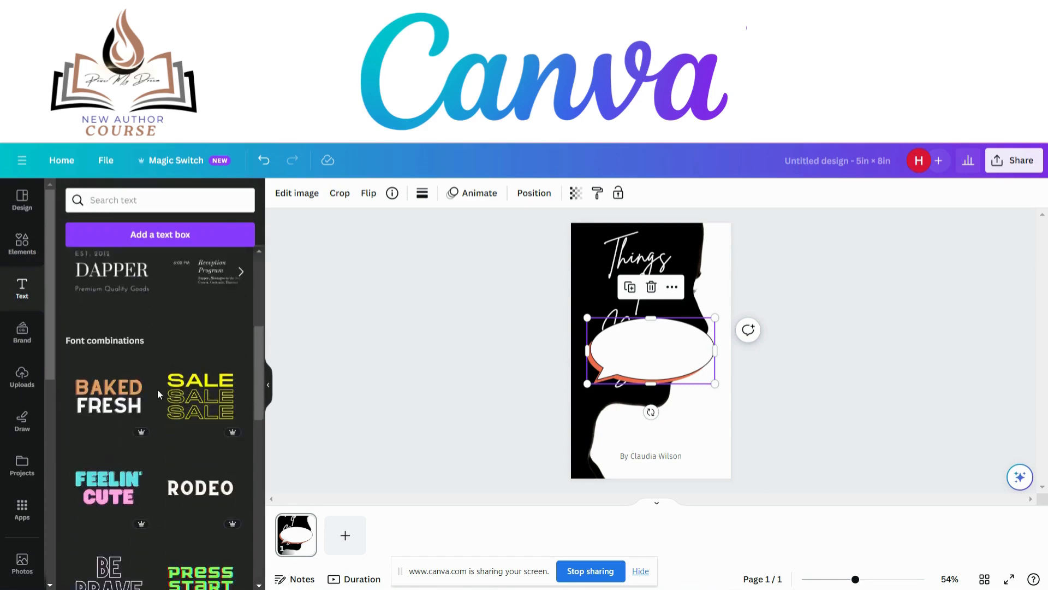
scroll(165, 396, down, 5)
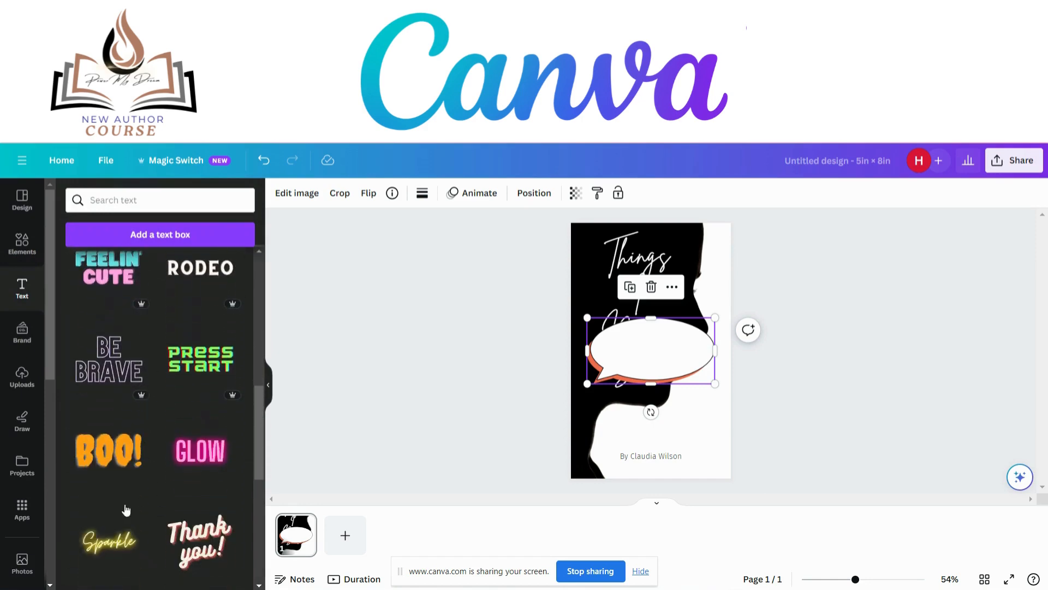
Step: Look through the brand kit's fonts, voice and asset sections, and the uploaded images
click(22, 330)
scroll(103, 392, down, 6)
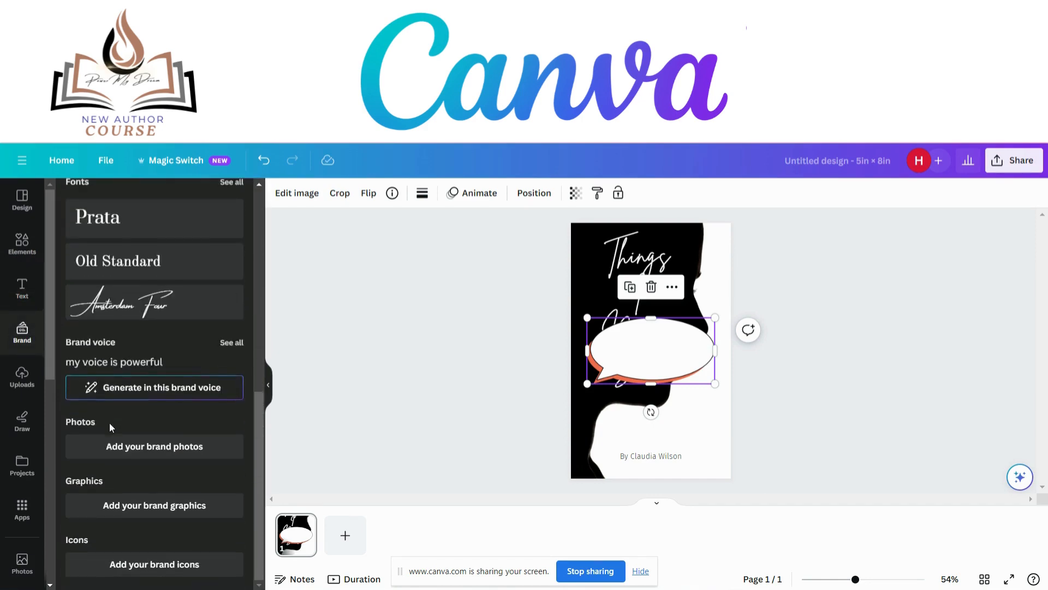
click(23, 377)
scroll(149, 435, down, 5)
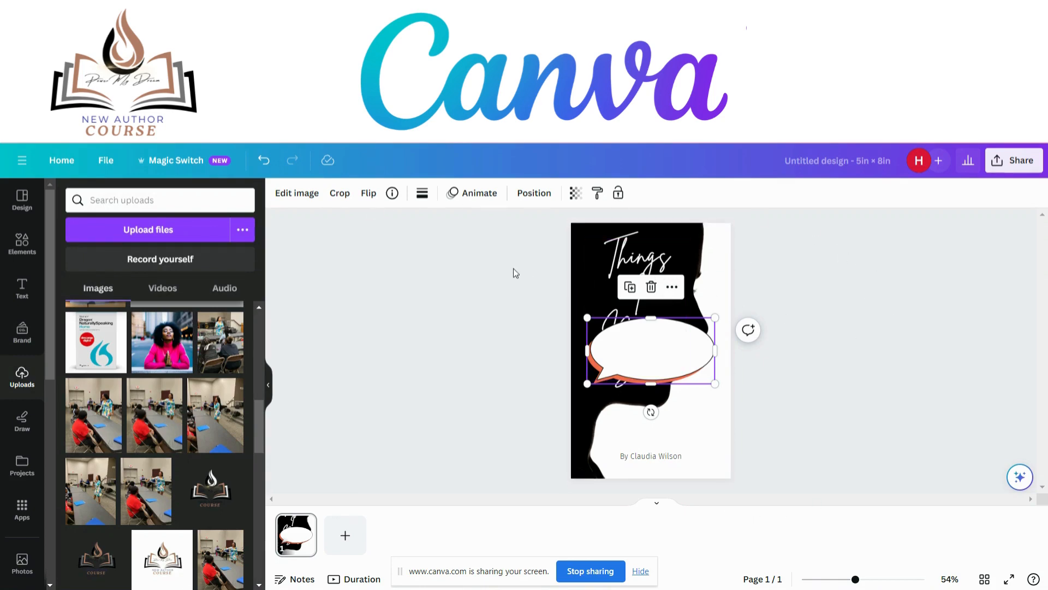
Step: Examine the context options available for the speech bubble and for the cover's background image
right_click(636, 343)
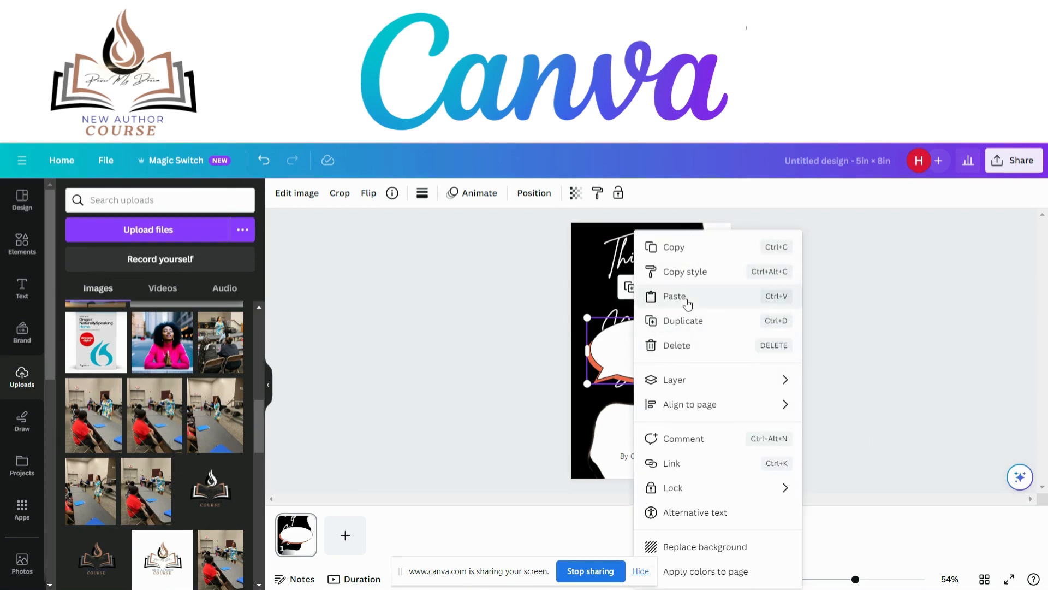
mouse_move(685, 386)
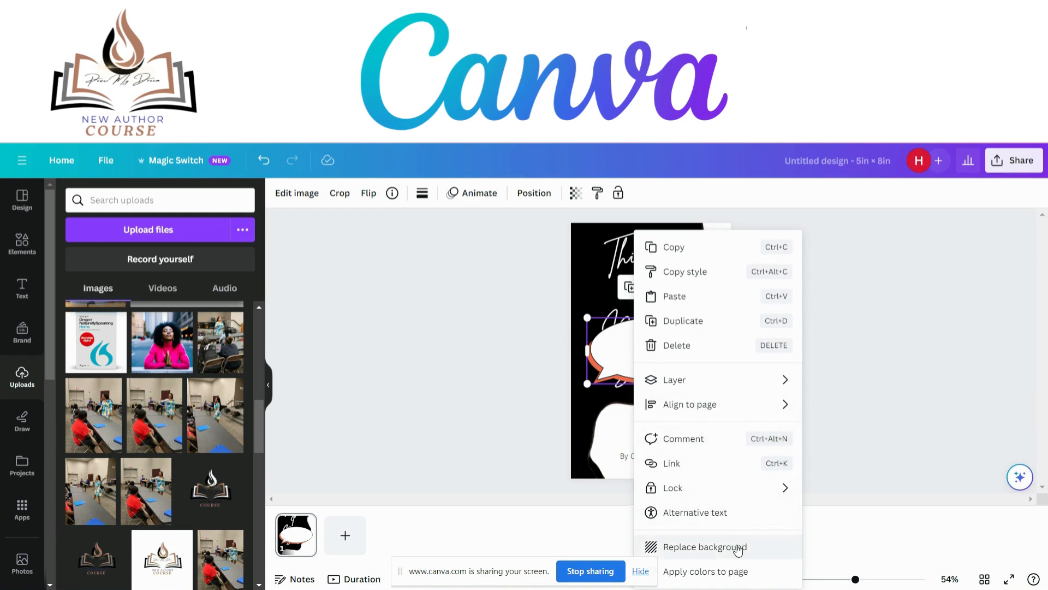
click(599, 449)
right_click(629, 411)
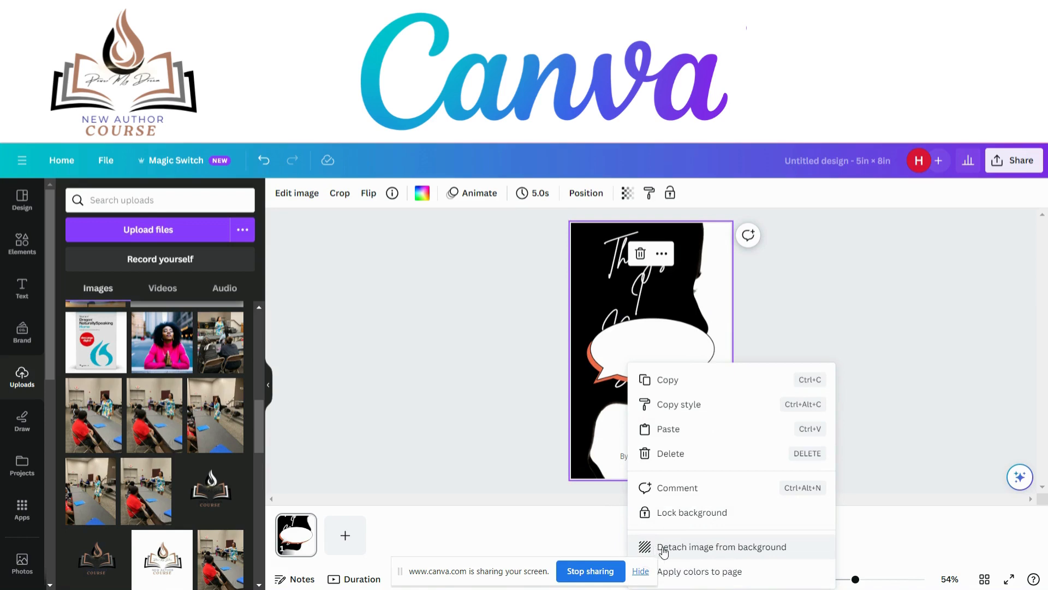
Step: Detach the silhouette image from the background and place it above the speech bubble
click(729, 553)
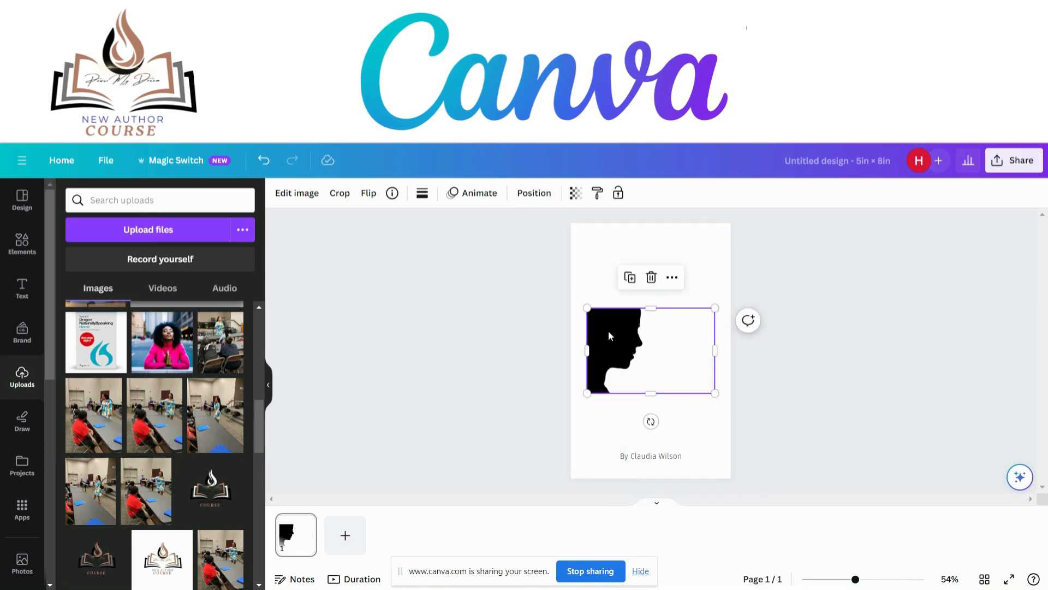
drag(653, 339, 653, 264)
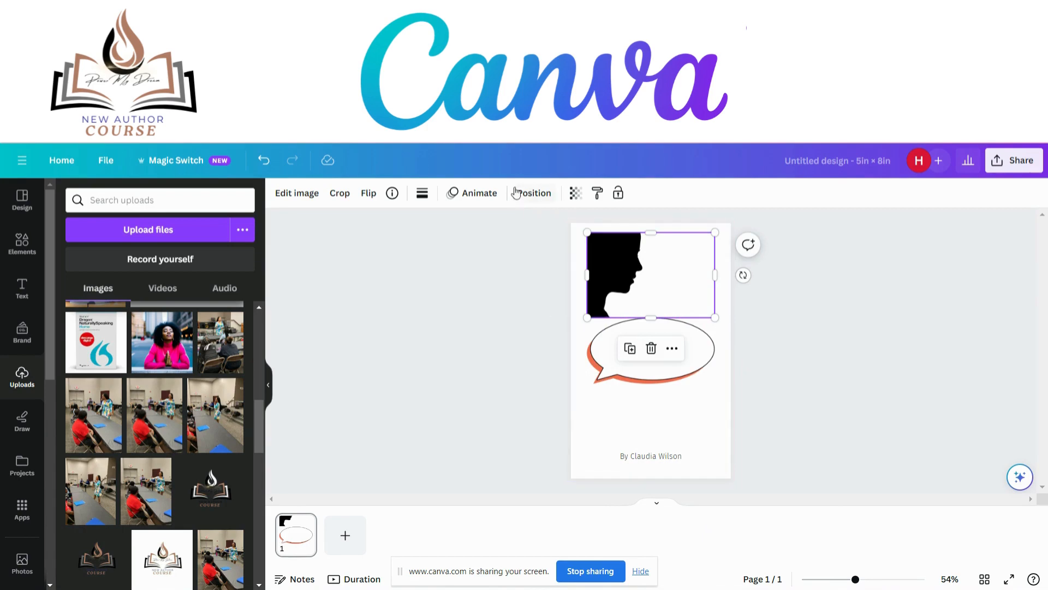
Step: Send the silhouette image backward and then to the back of the cover's stacking order
click(532, 194)
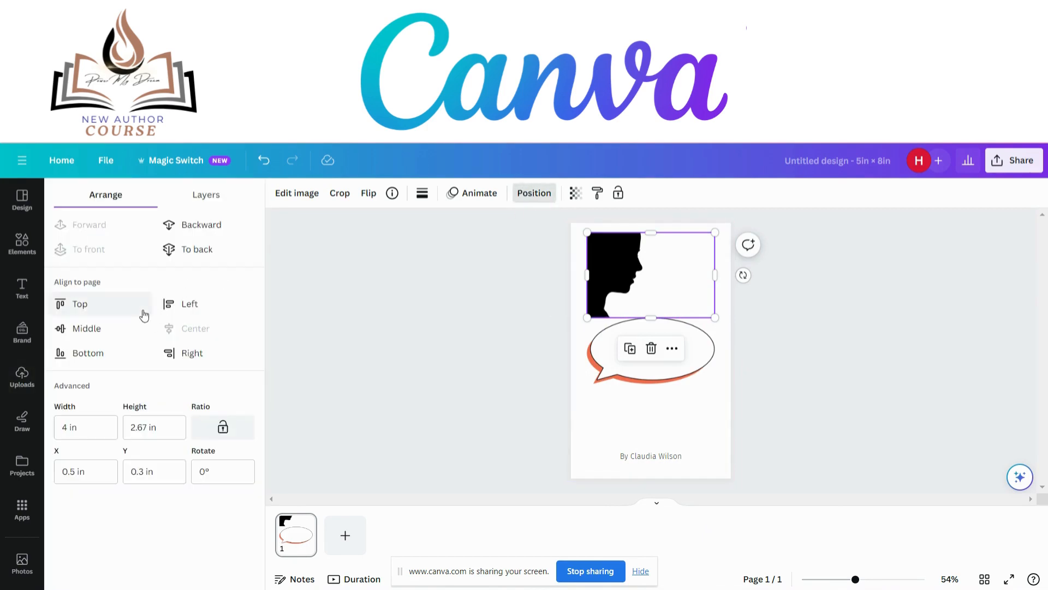
click(202, 226)
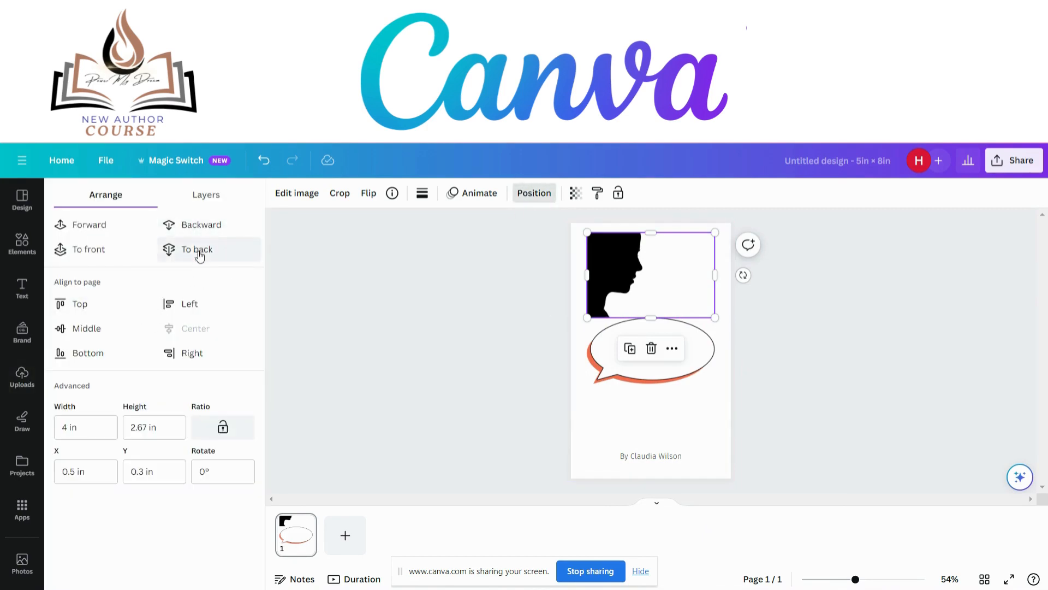
click(180, 249)
Step: Move the white script title and the silhouette image down over the speech bubble
double_click(636, 253)
click(723, 332)
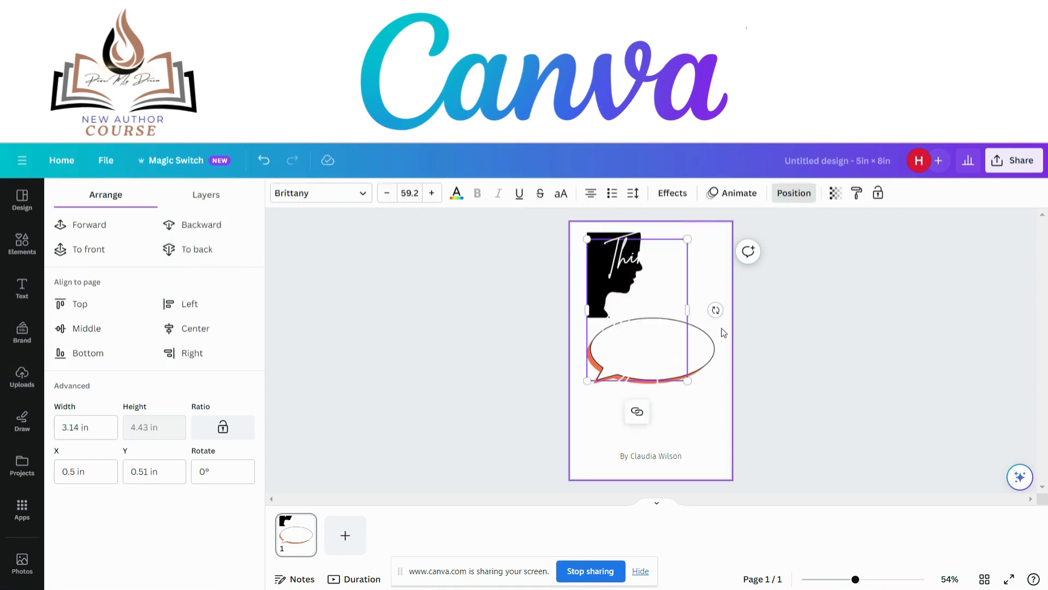
drag(635, 261, 665, 320)
drag(615, 242, 643, 309)
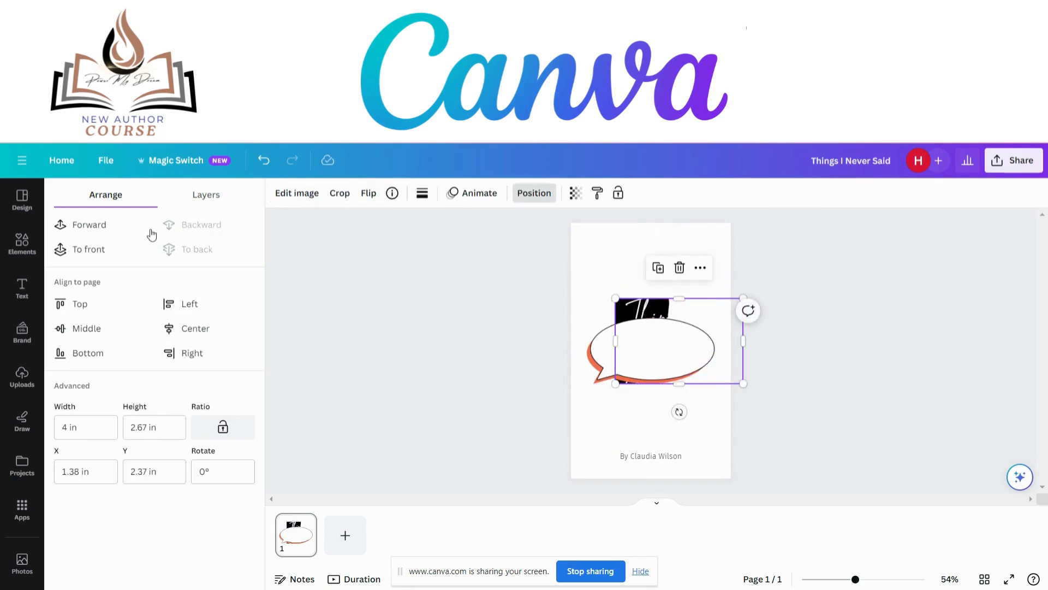
Step: Bring the silhouette image forward until it sits in front of the title and the speech bubble
click(92, 228)
click(92, 228)
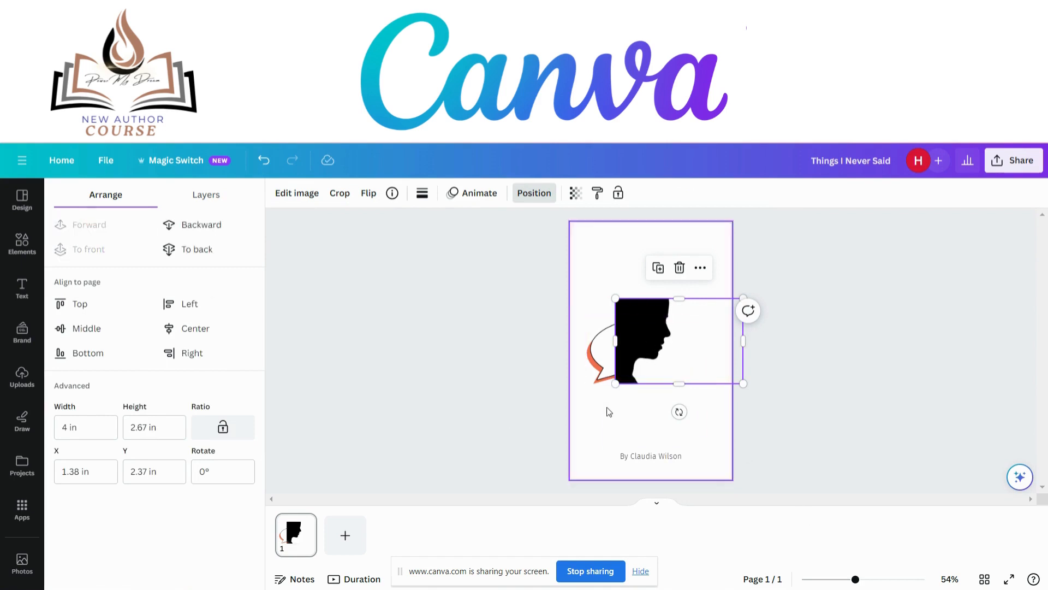
Step: Show the cover's layers and move the author line up onto the lower part of the silhouette image
click(206, 196)
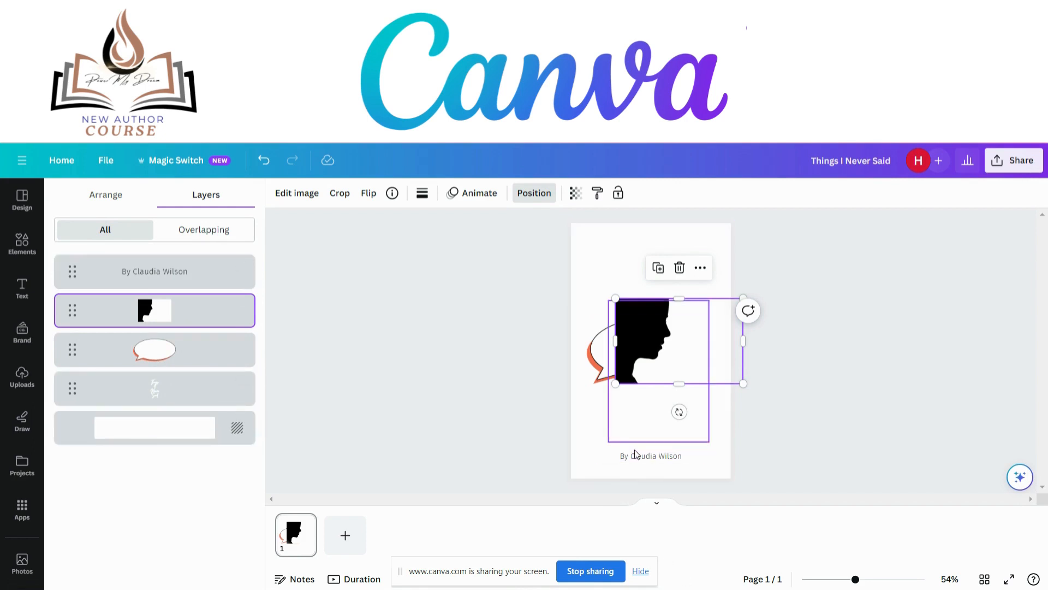
drag(631, 458, 677, 373)
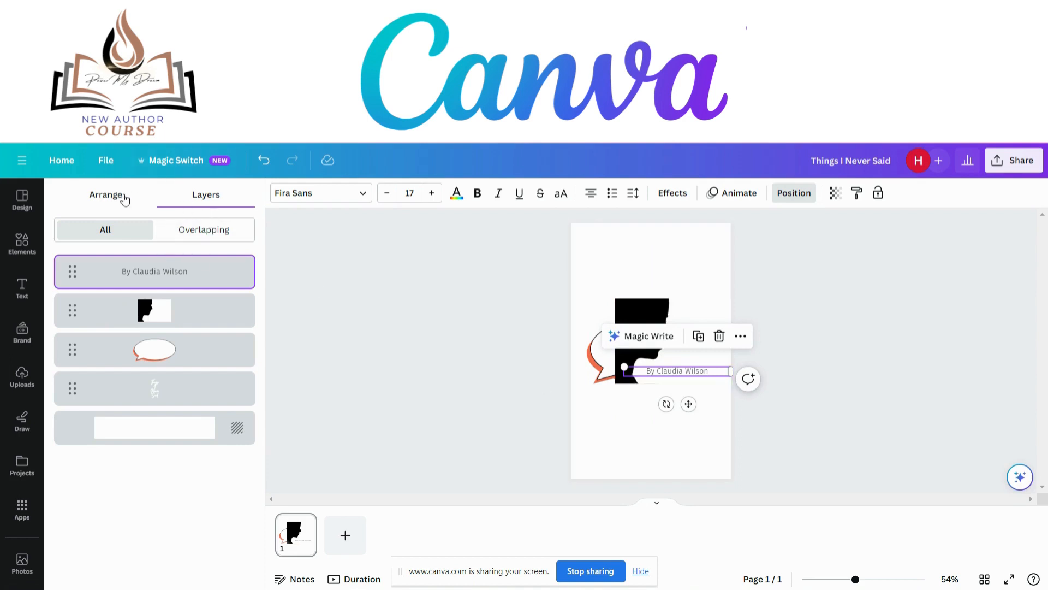
click(610, 264)
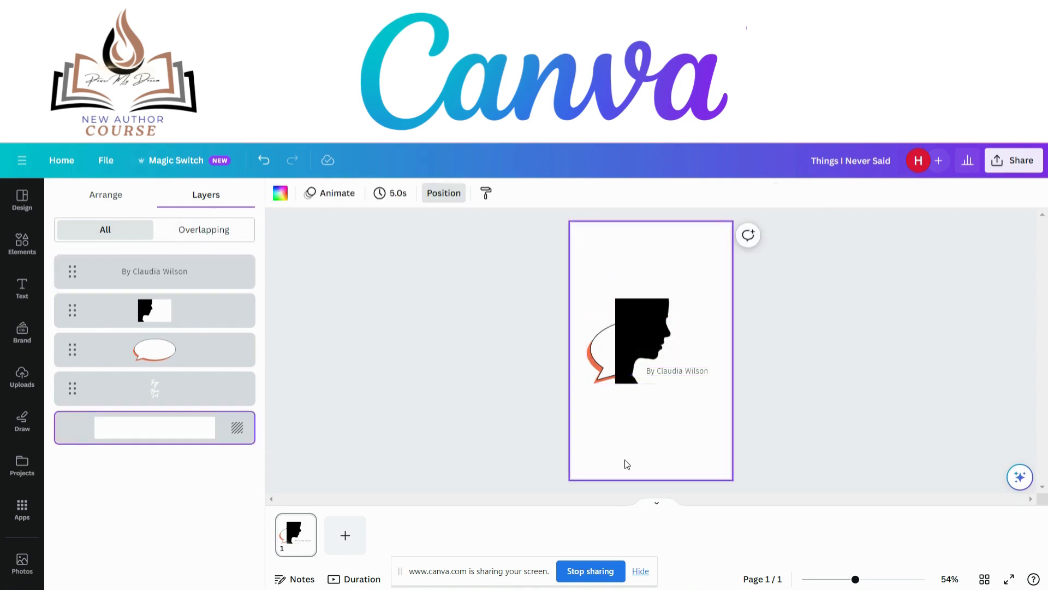
Step: Increase the script title's font size to 60.2
click(707, 427)
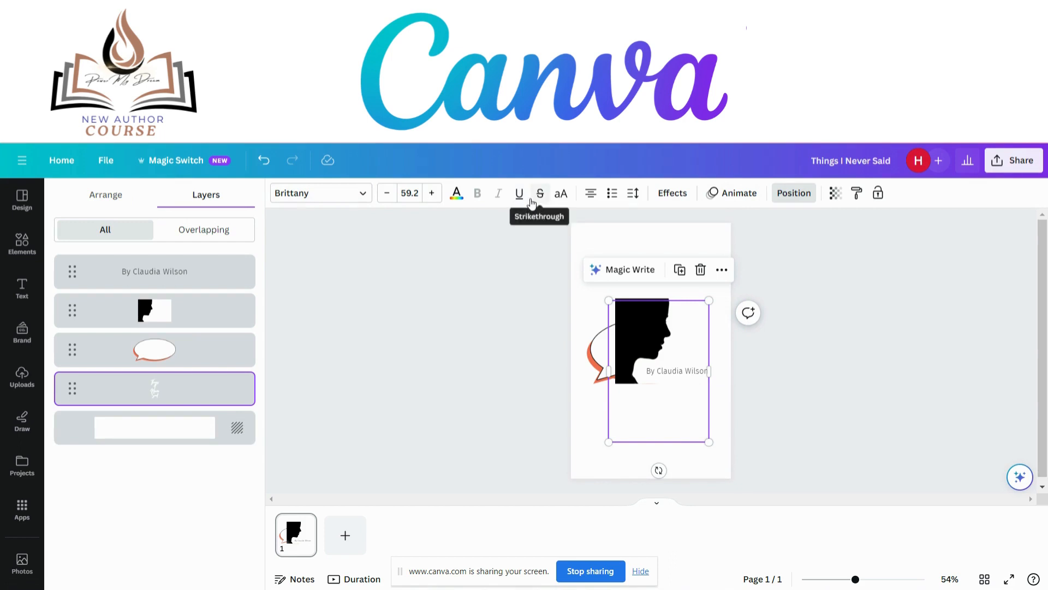
click(434, 196)
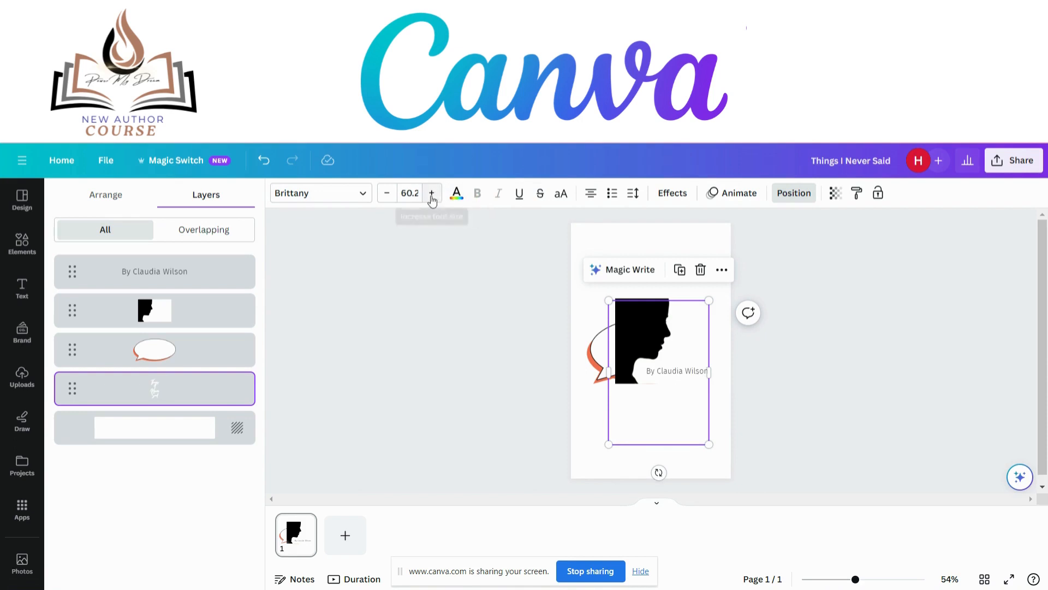
Step: Look through the fonts and text colours available for the title, including the brand, photo and default colours
click(359, 202)
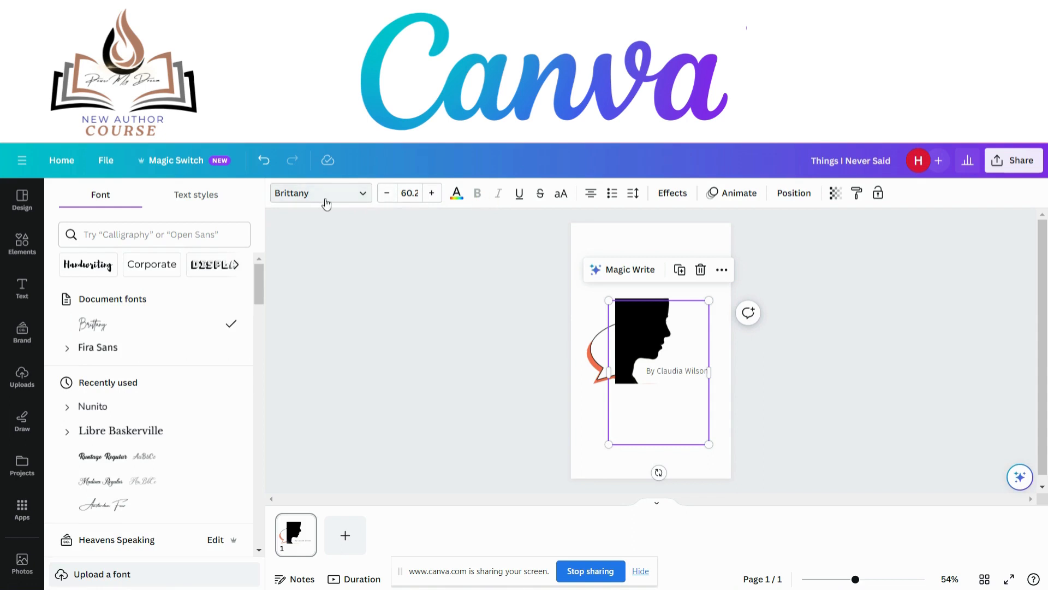
click(352, 195)
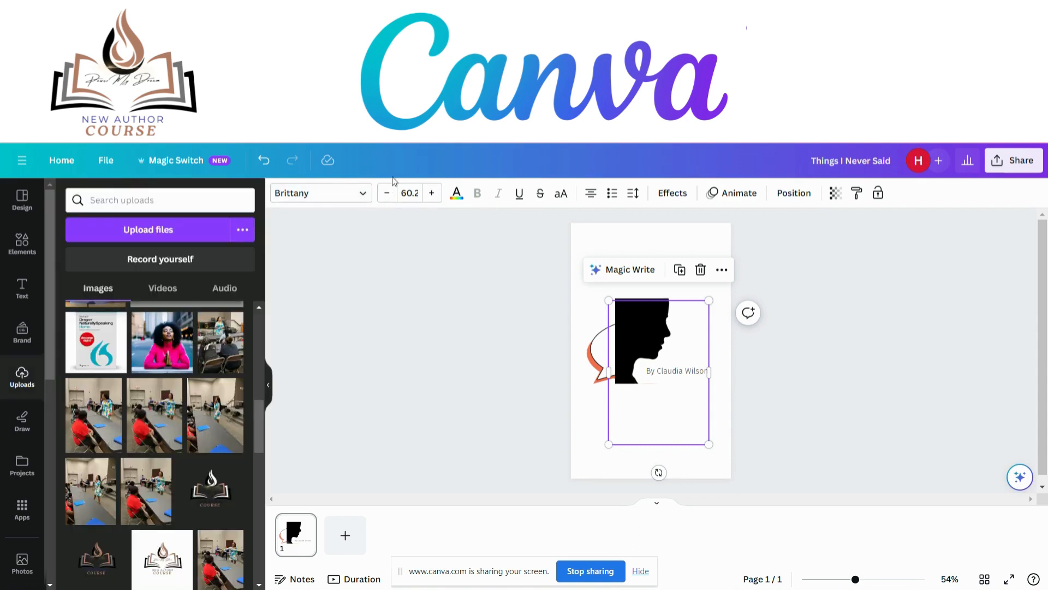
click(363, 193)
scroll(197, 301, down, 10)
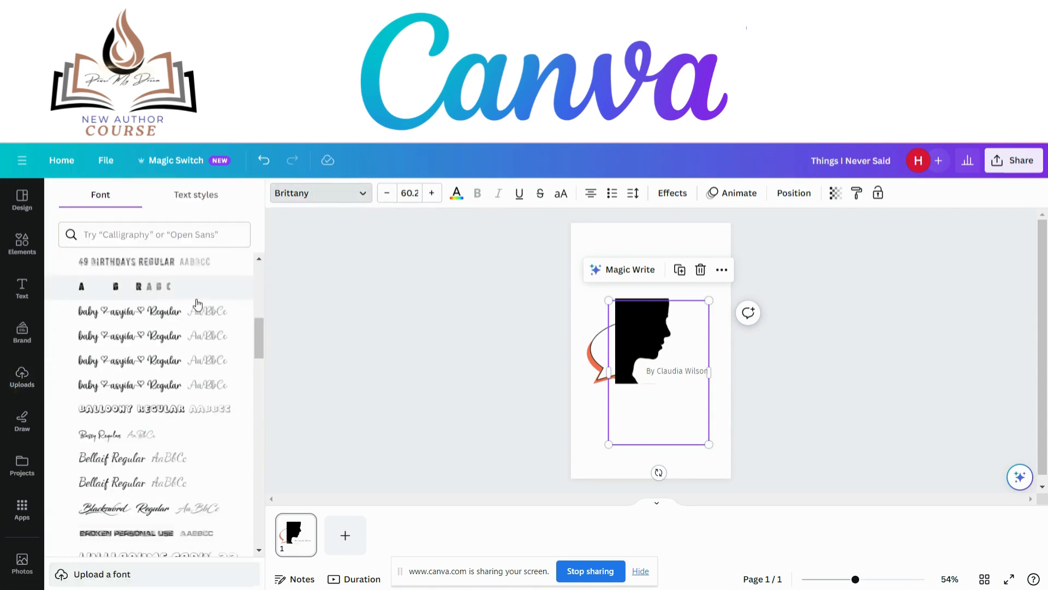
scroll(198, 304, down, 5)
click(451, 200)
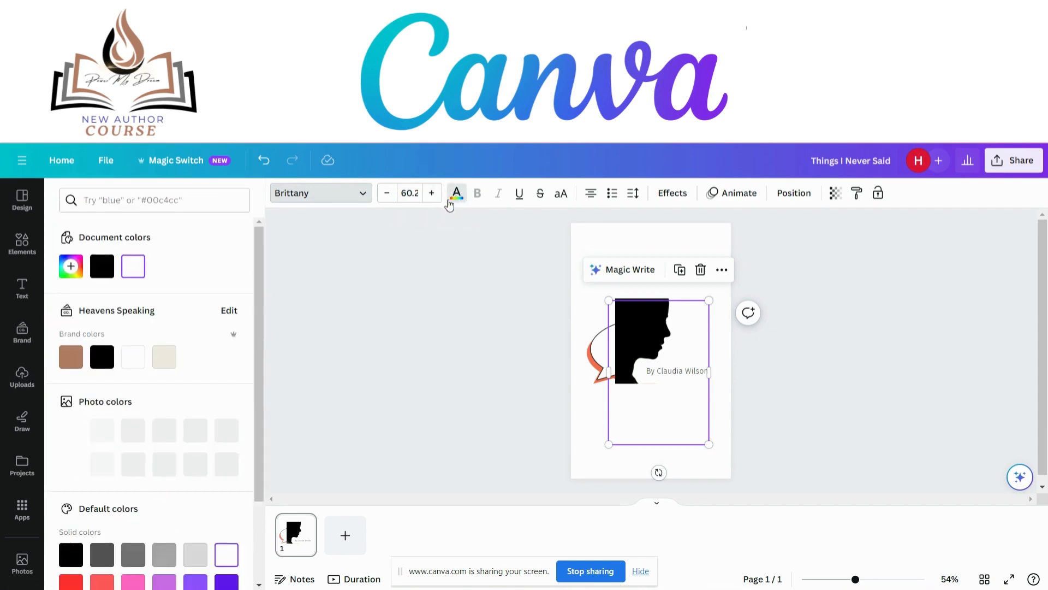
scroll(133, 440, down, 2)
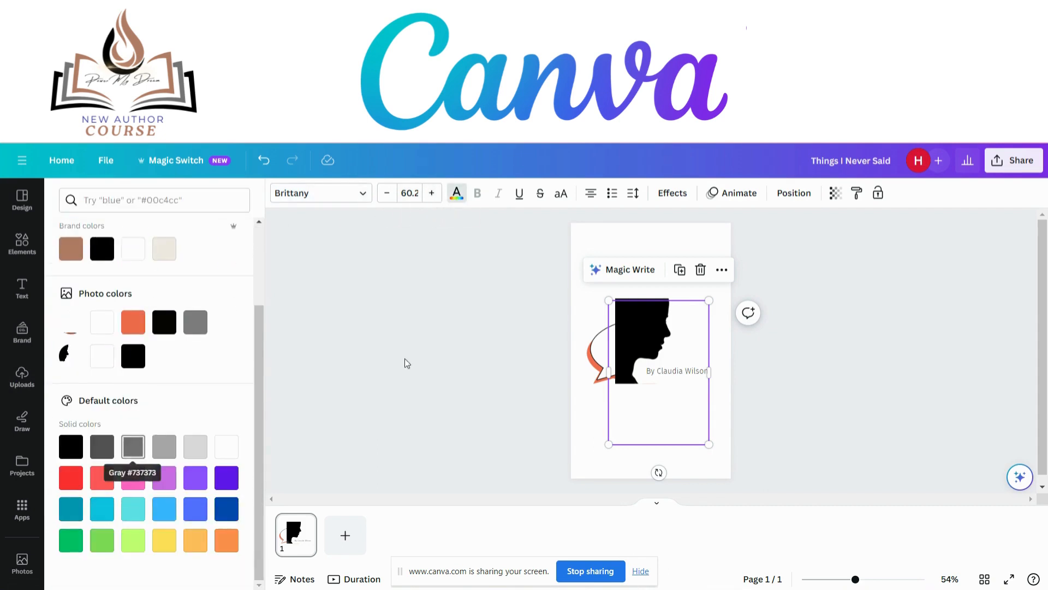
Step: Enlarge the author line's font size to 25 and make it bold
click(683, 375)
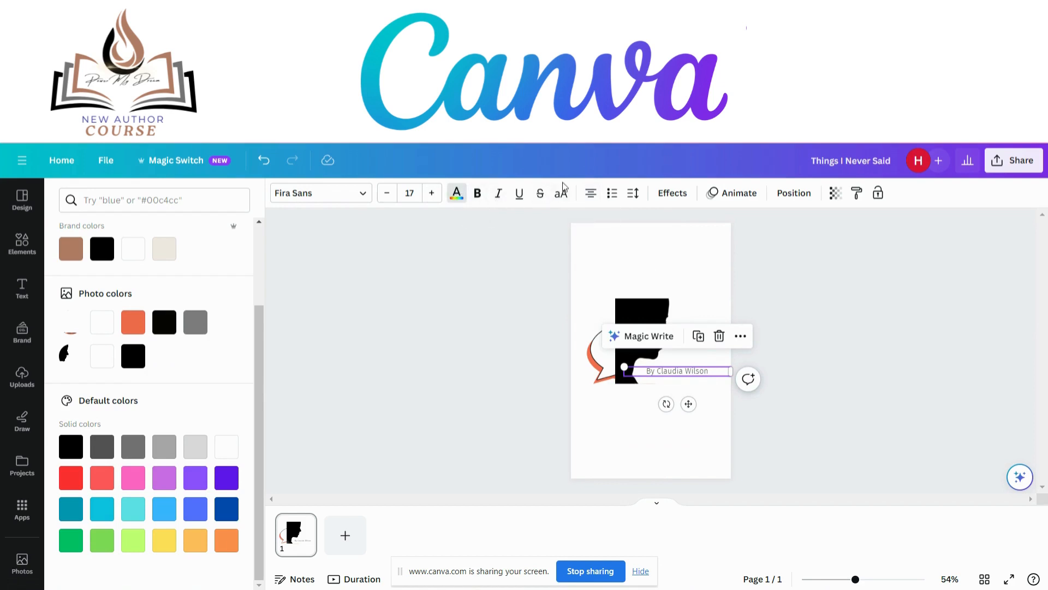
click(430, 192)
click(430, 193)
click(431, 193)
click(430, 193)
click(430, 193)
click(431, 193)
click(431, 193)
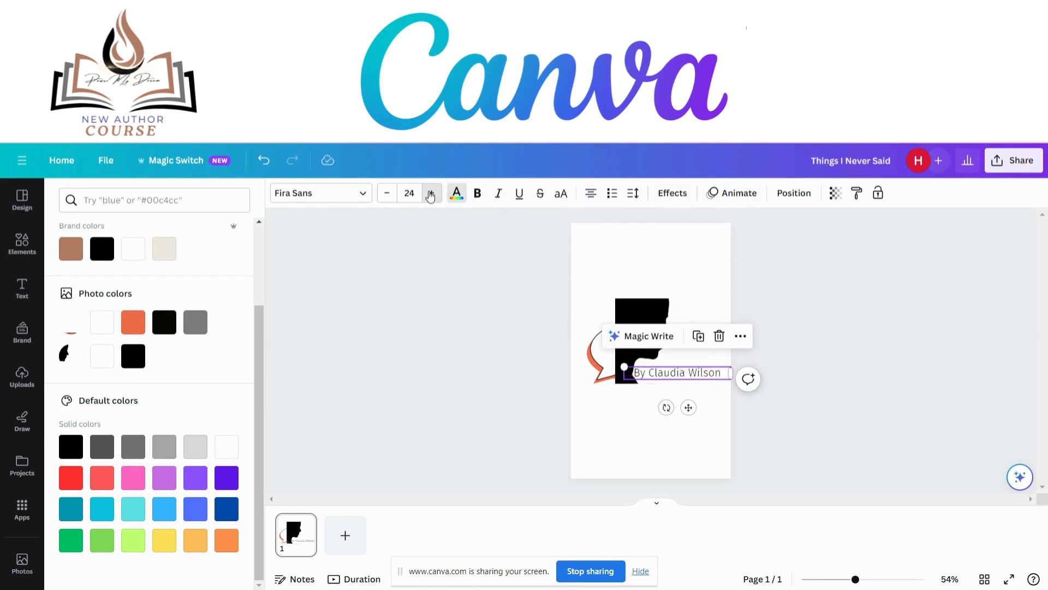
click(431, 193)
click(479, 197)
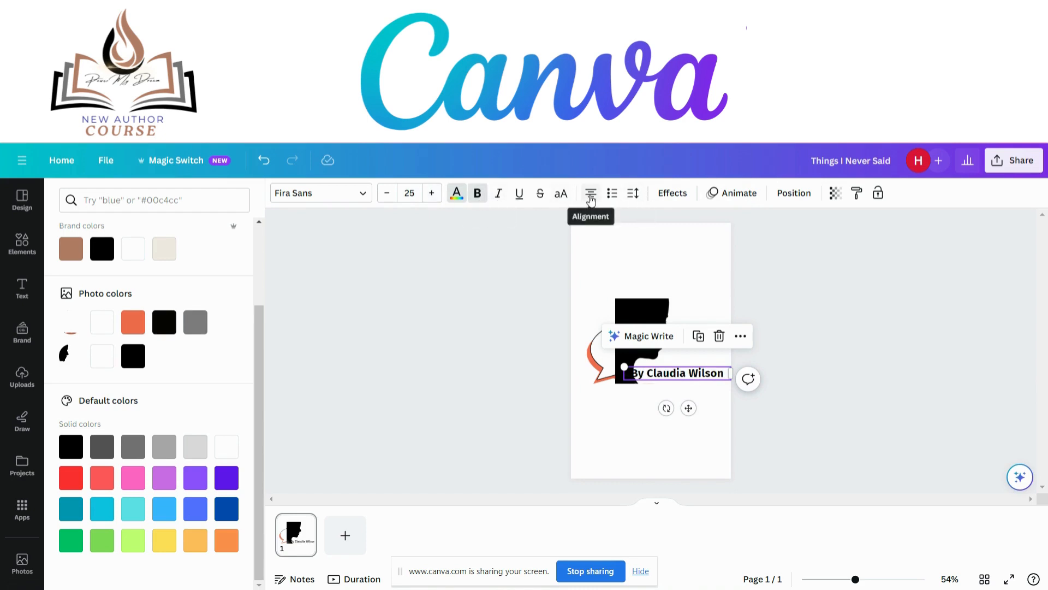
Step: Cycle the author line's alignment through its options and leave it right-aligned
click(591, 197)
click(591, 196)
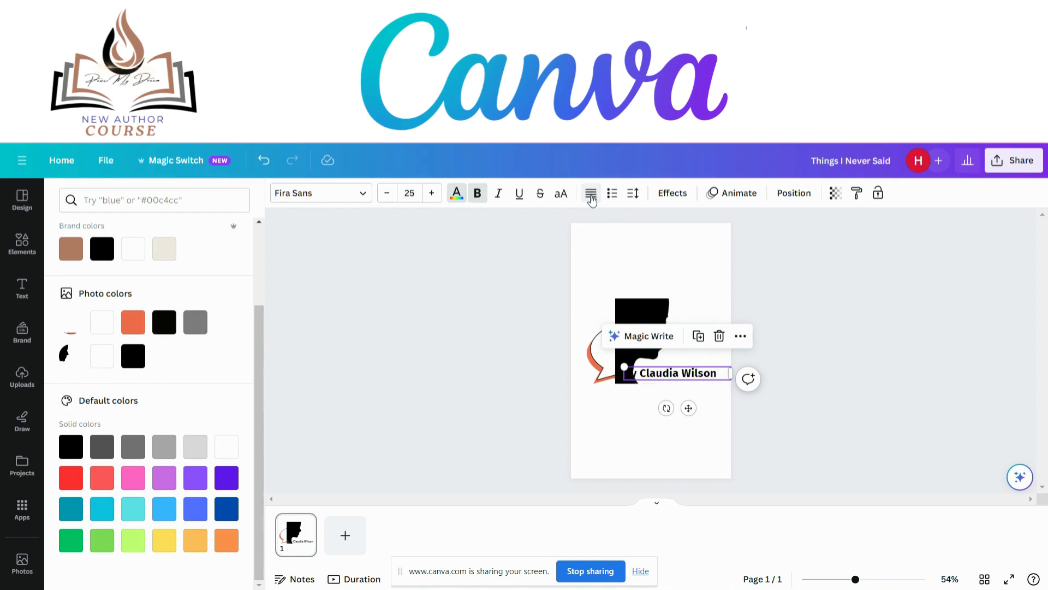
click(591, 196)
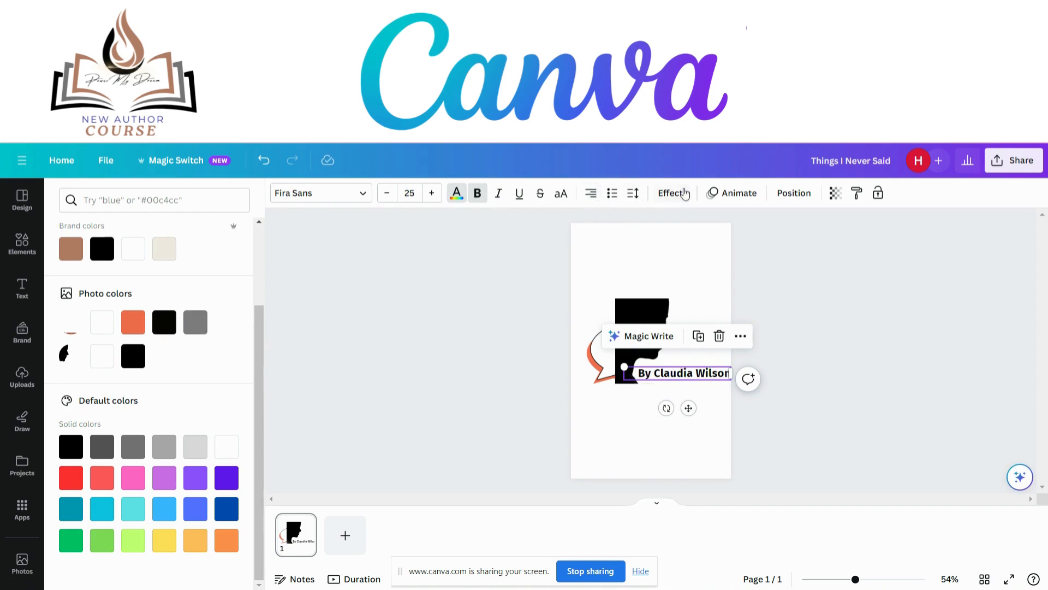
Step: Try the Lift and Outline text effects on the author line
click(685, 201)
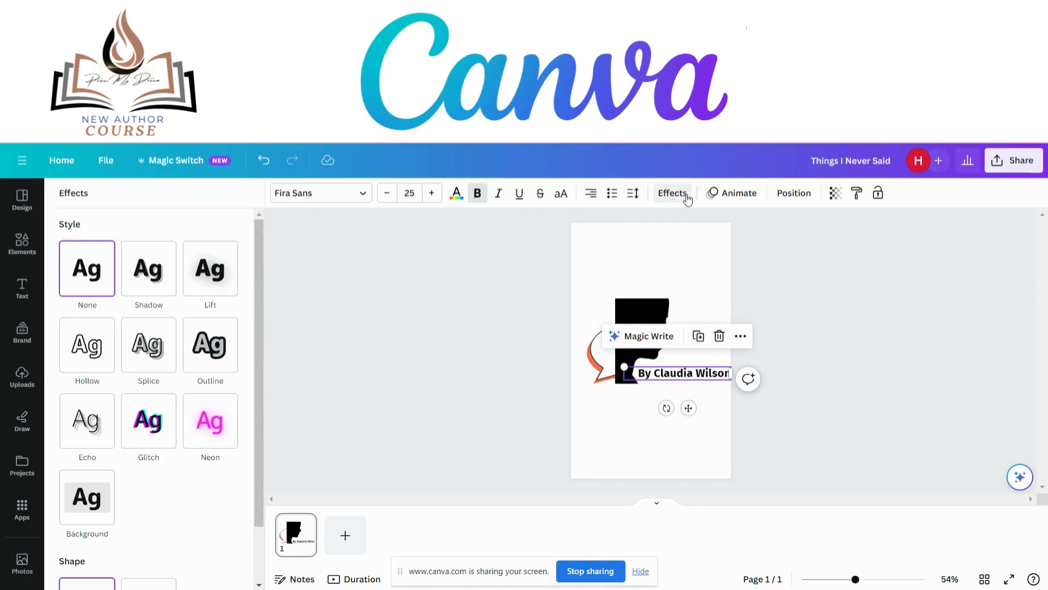
click(218, 271)
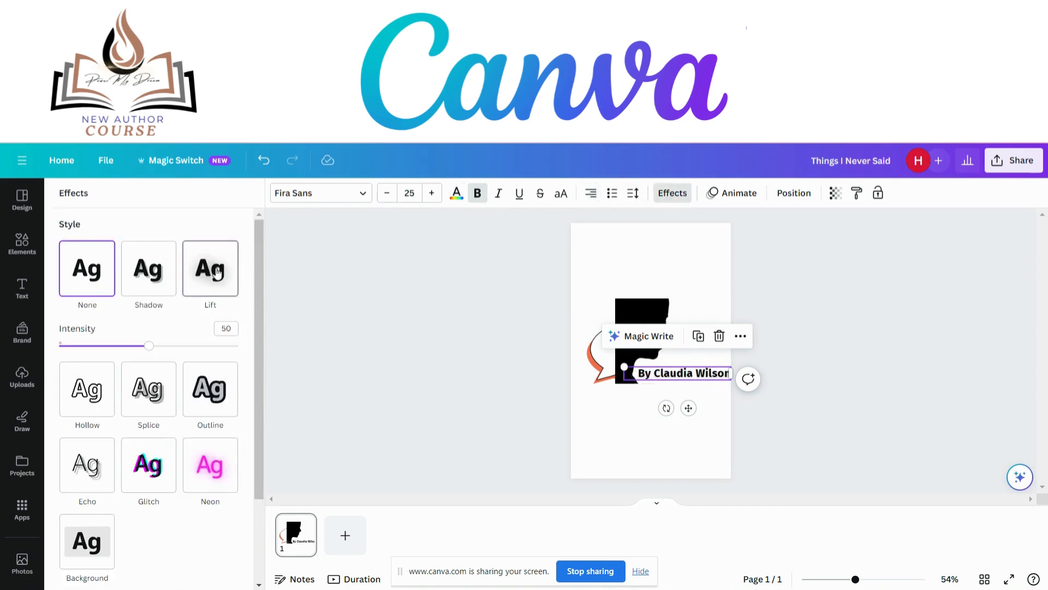
click(219, 402)
Step: Look over the text animations, layer order and transparency setting for the author line
click(720, 201)
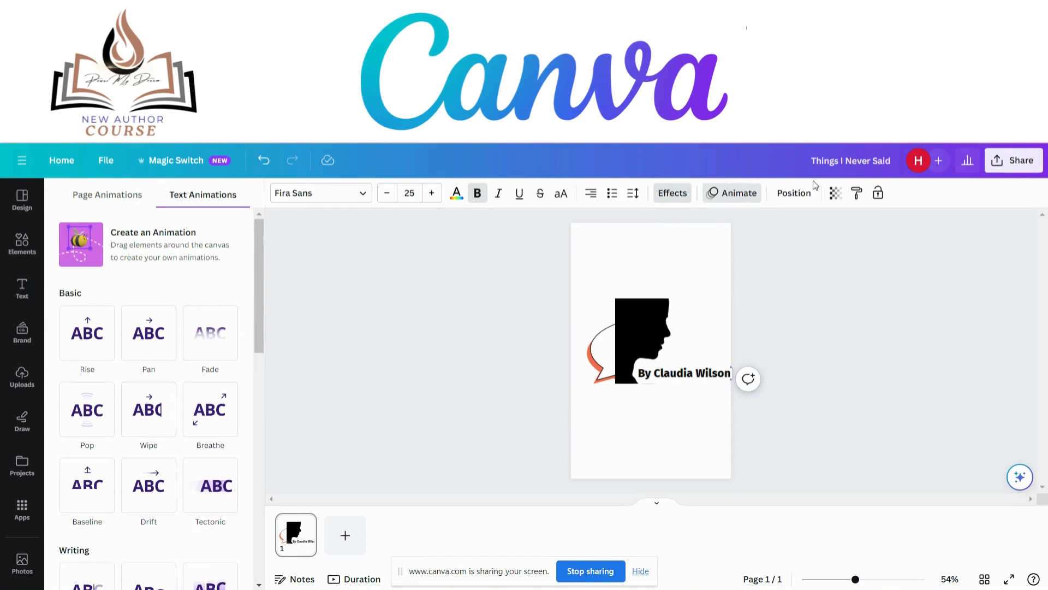
click(800, 196)
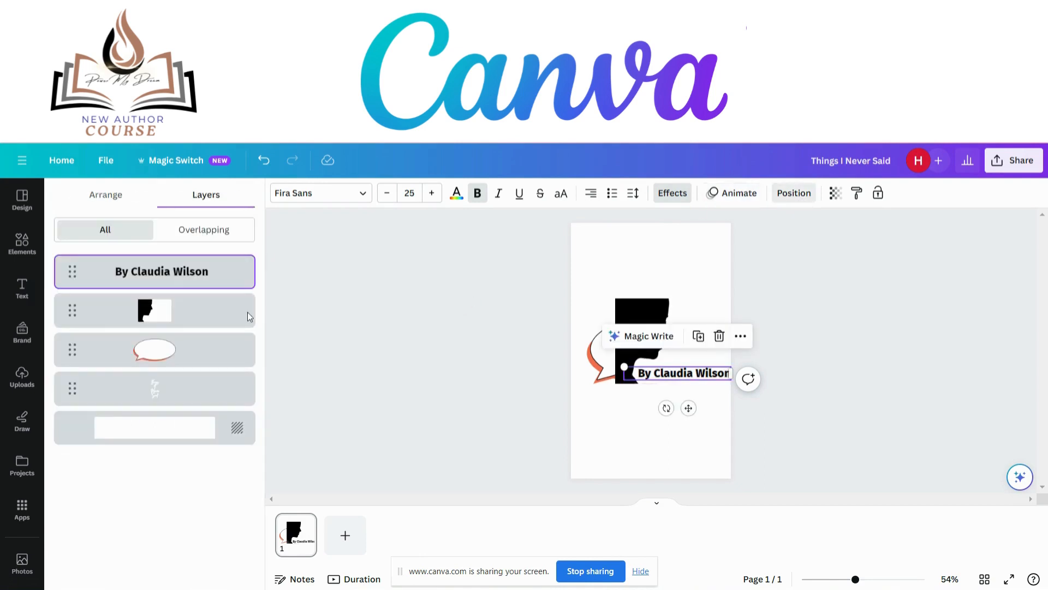
click(836, 193)
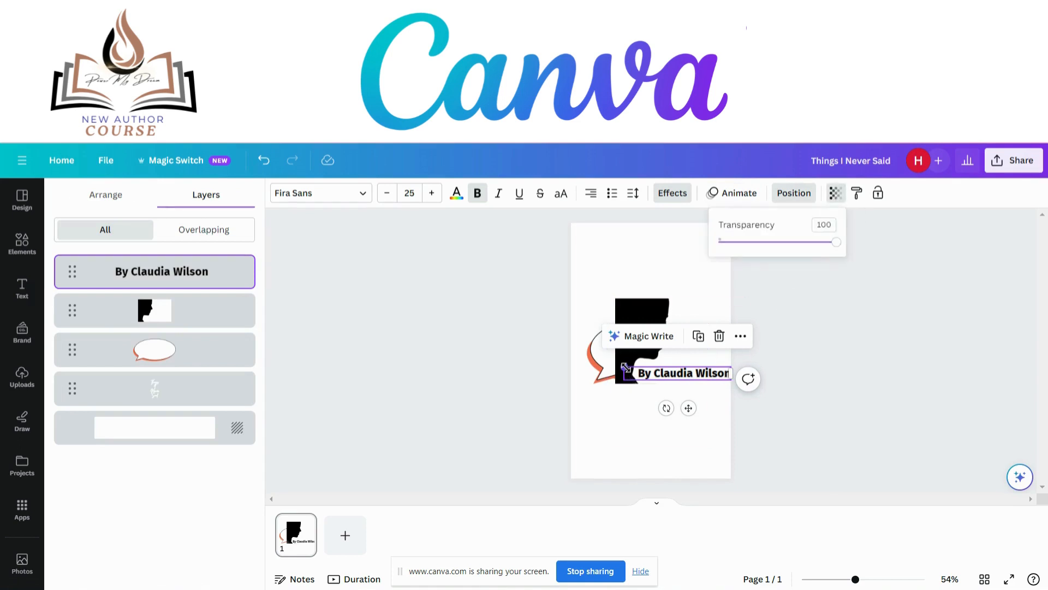
Step: Resize the author line to a font size of about 41.4 and lower its transparency value to 14
drag(626, 367, 556, 327)
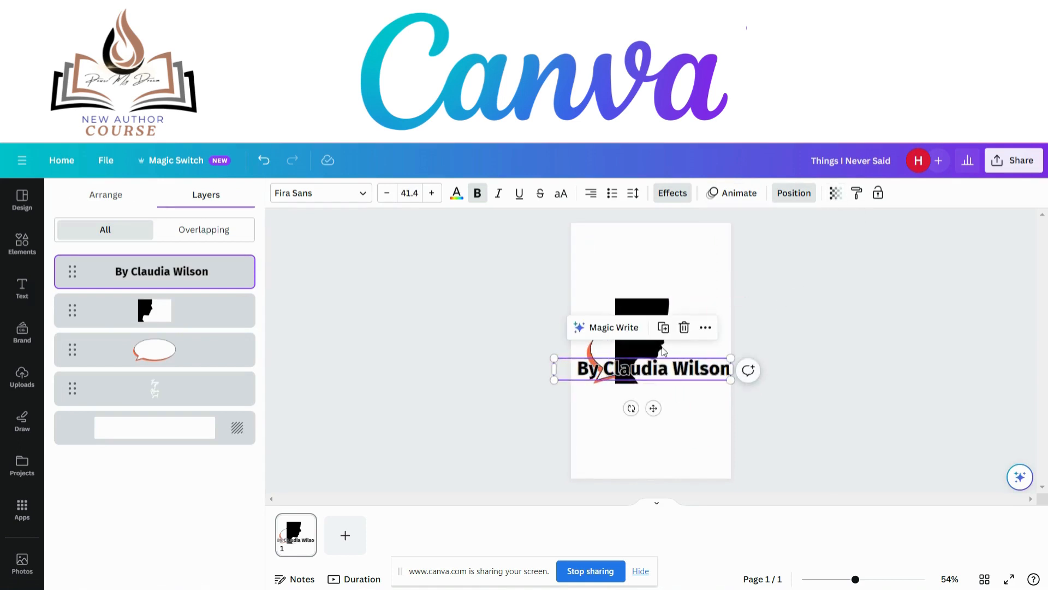
click(836, 193)
click(765, 243)
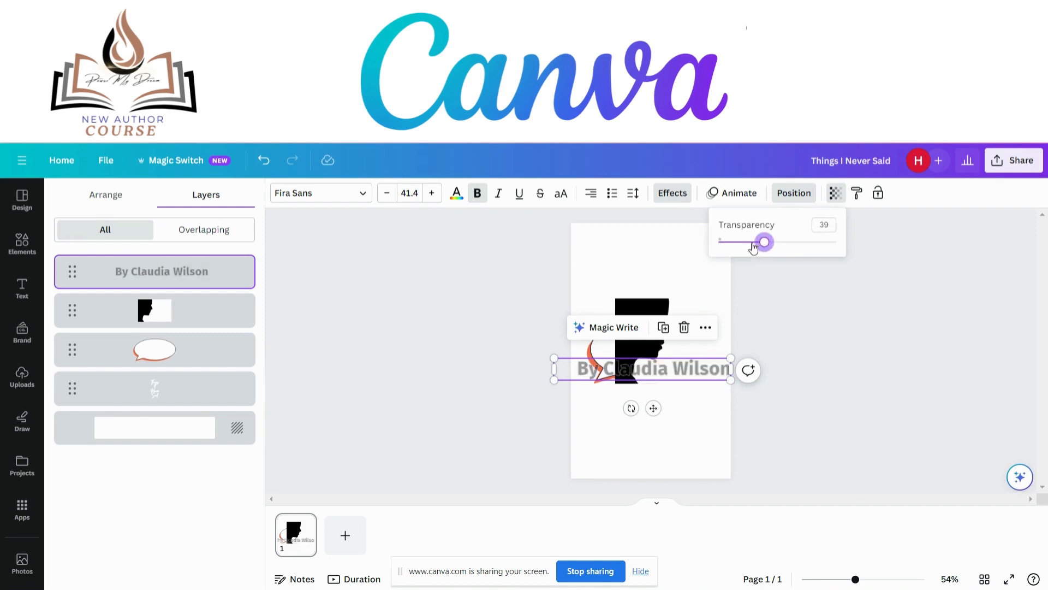
drag(753, 247, 737, 251)
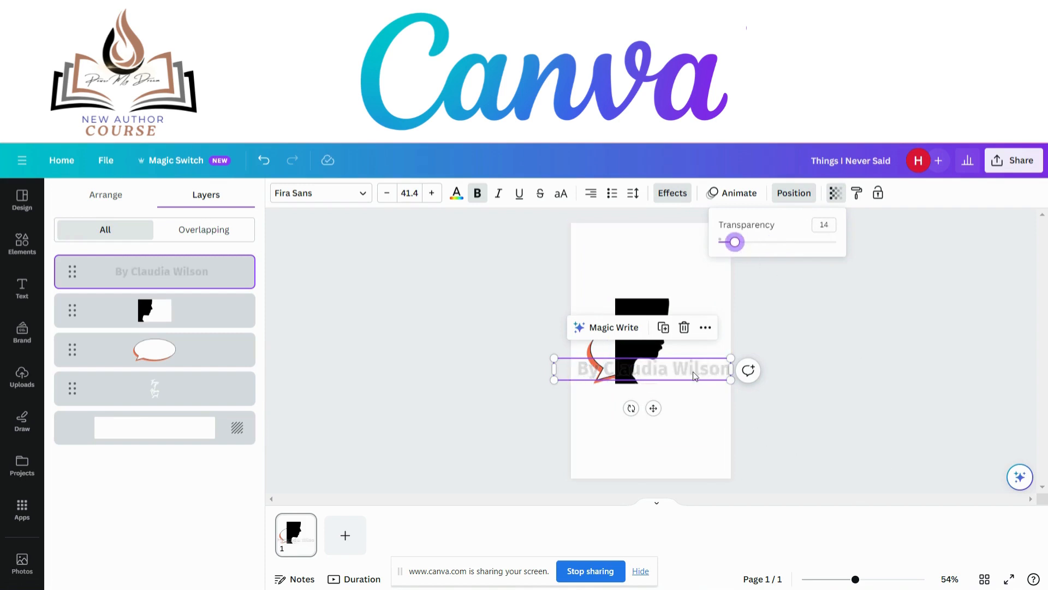
Step: Move the faded author line down below the silhouette image and deselect it
drag(695, 376, 703, 433)
key(Escape)
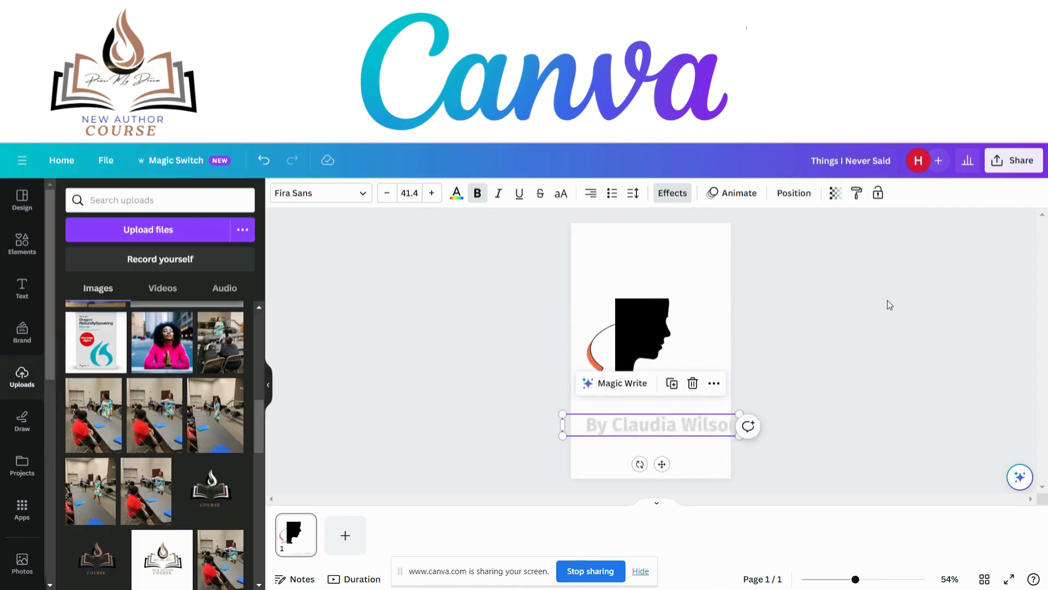
click(965, 224)
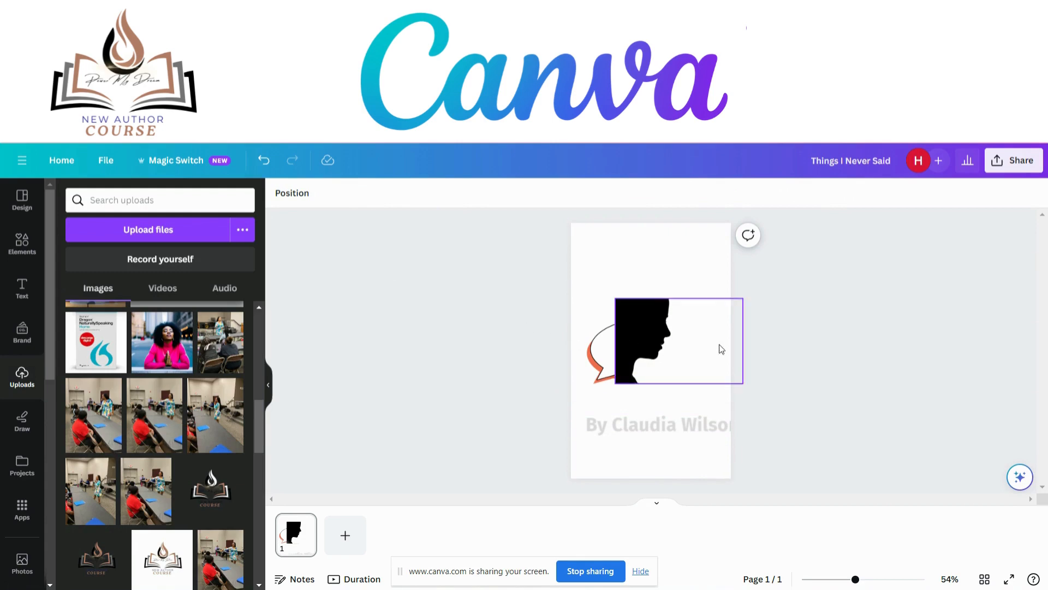
Step: Examine the sharing options, the download settings and the file types available for exporting the cover
click(997, 174)
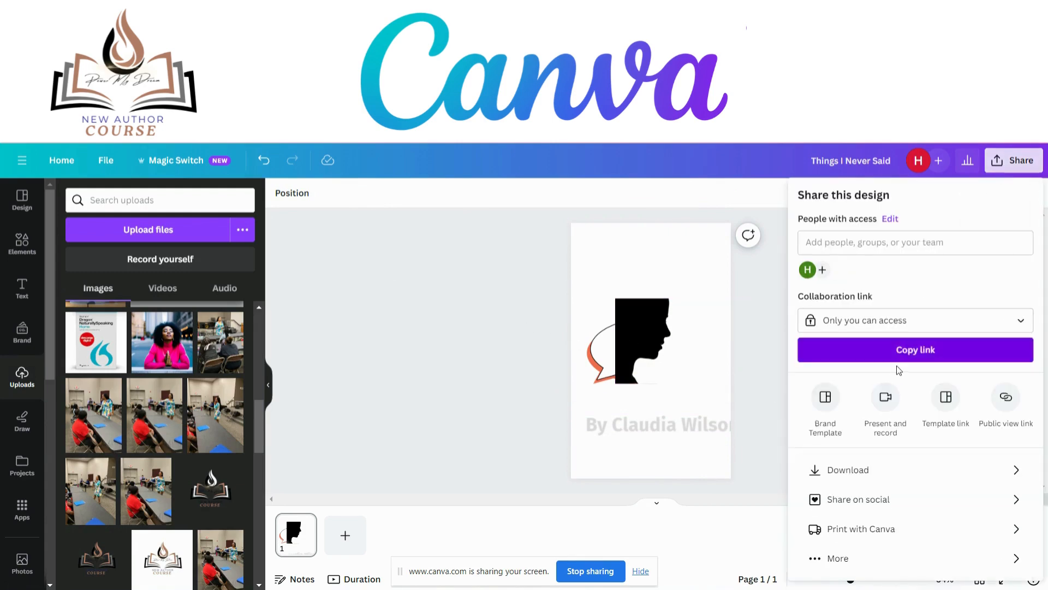
click(898, 472)
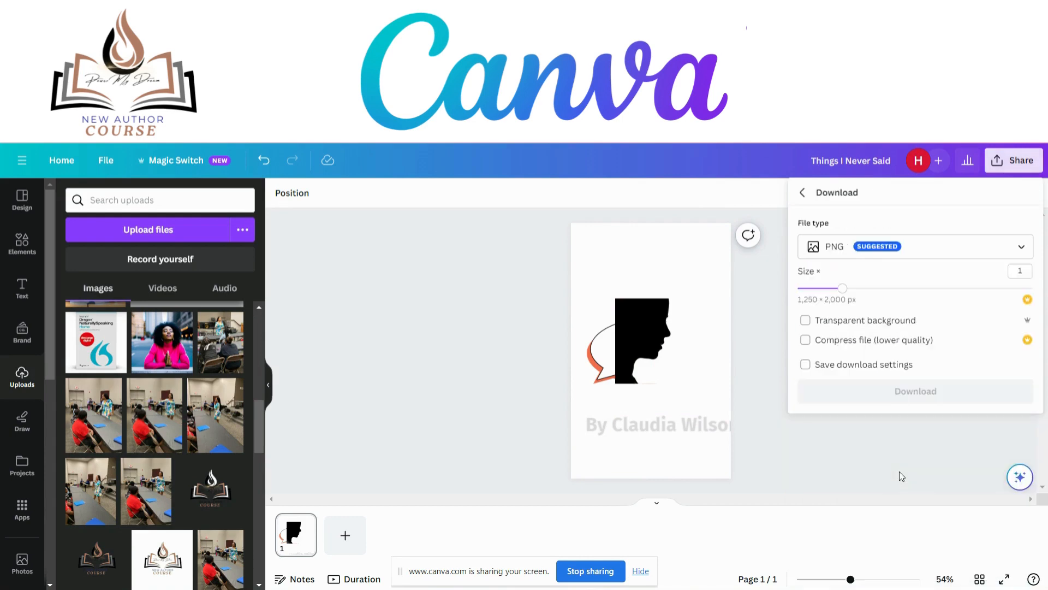
click(842, 251)
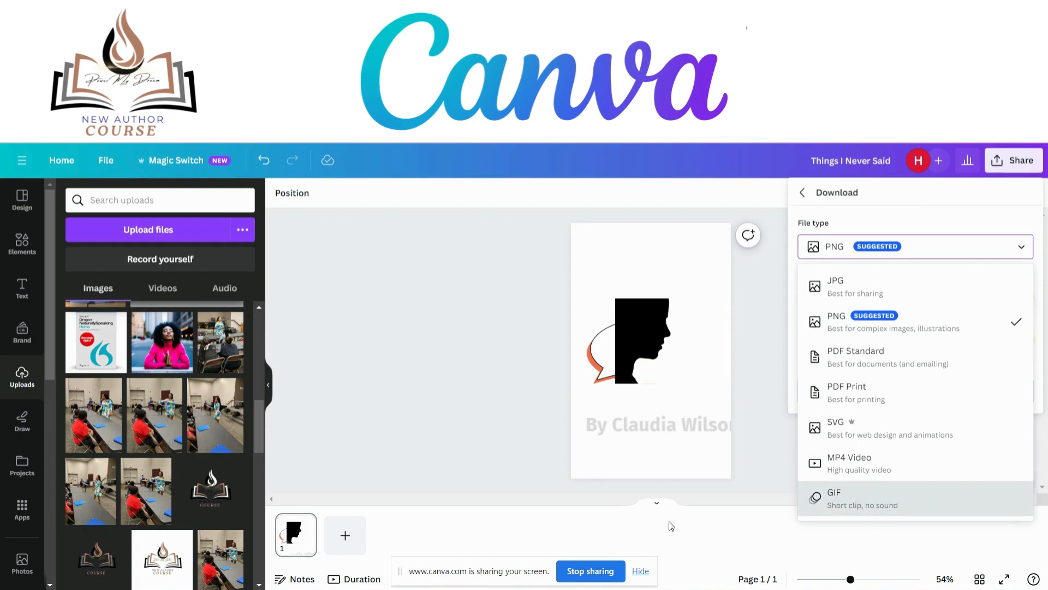
click(476, 299)
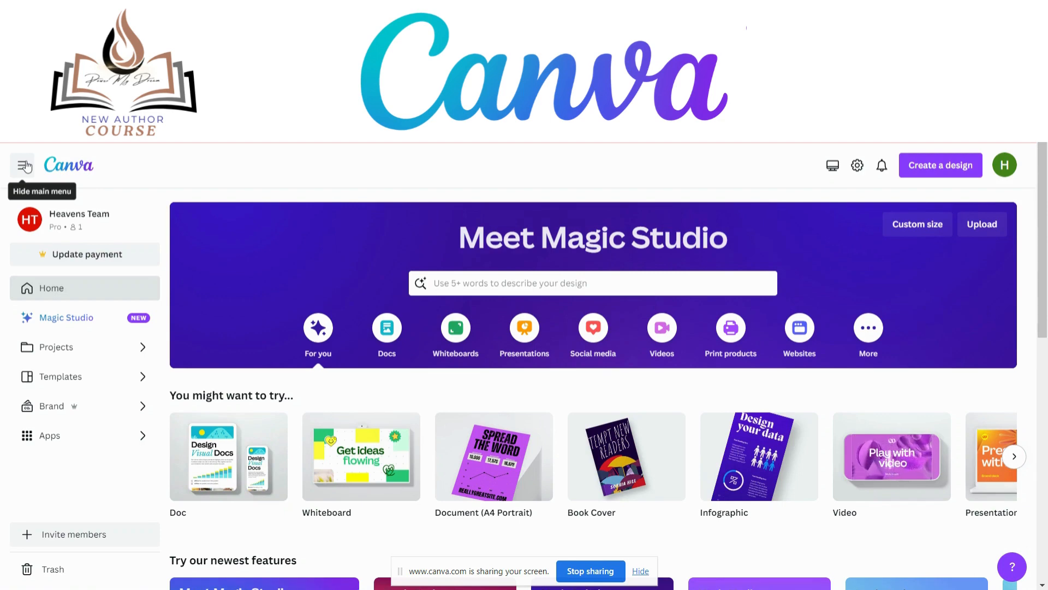
Step: Browse the home page from the design suggestions down to the recent designs
scroll(55, 218, down, 4)
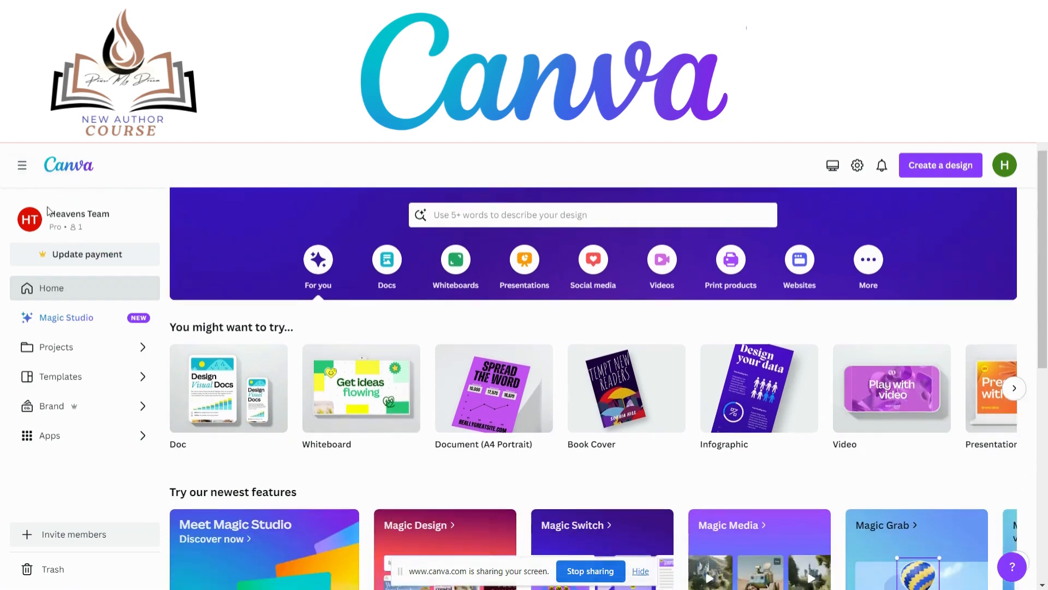
scroll(55, 217, down, 3)
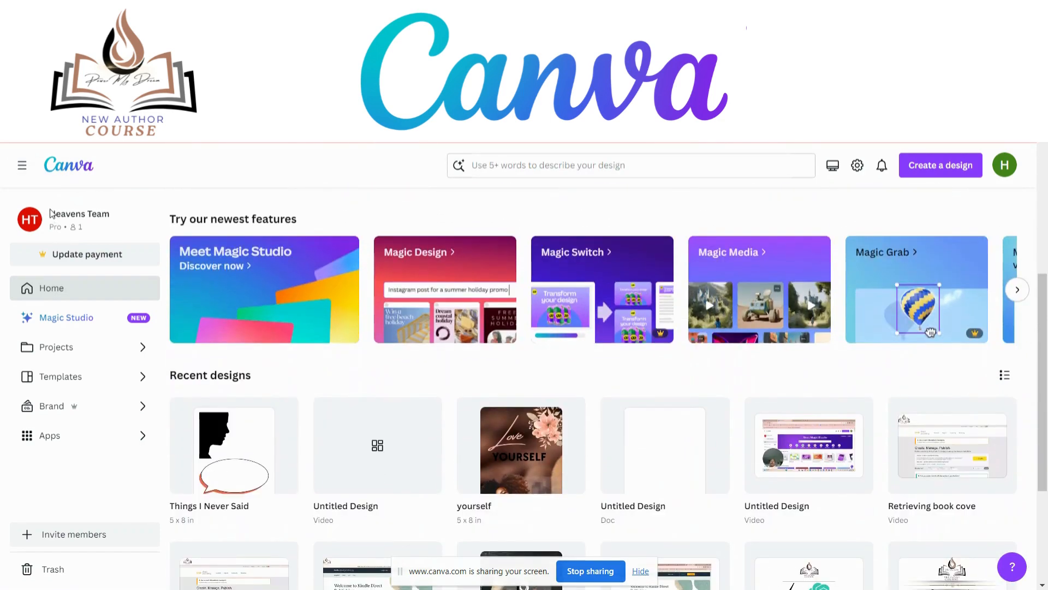